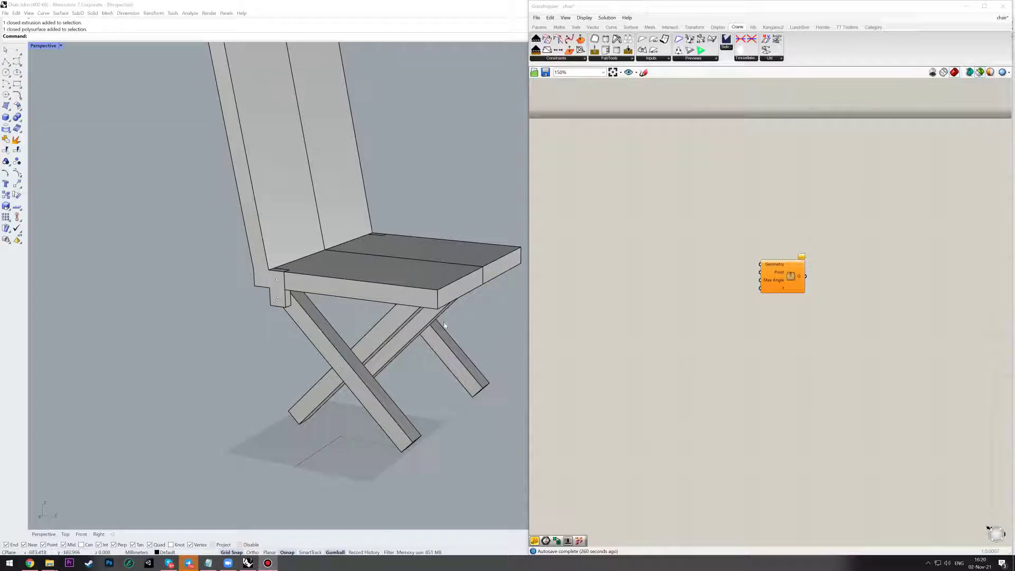
# Step: Examine the chair's pivot points at the rear seat joint and on the crossed legs
pyautogui.moveTo(444, 324); pyautogui.dragTo(432, 287, button='right')
pyautogui.scroll(8, 370, 278)
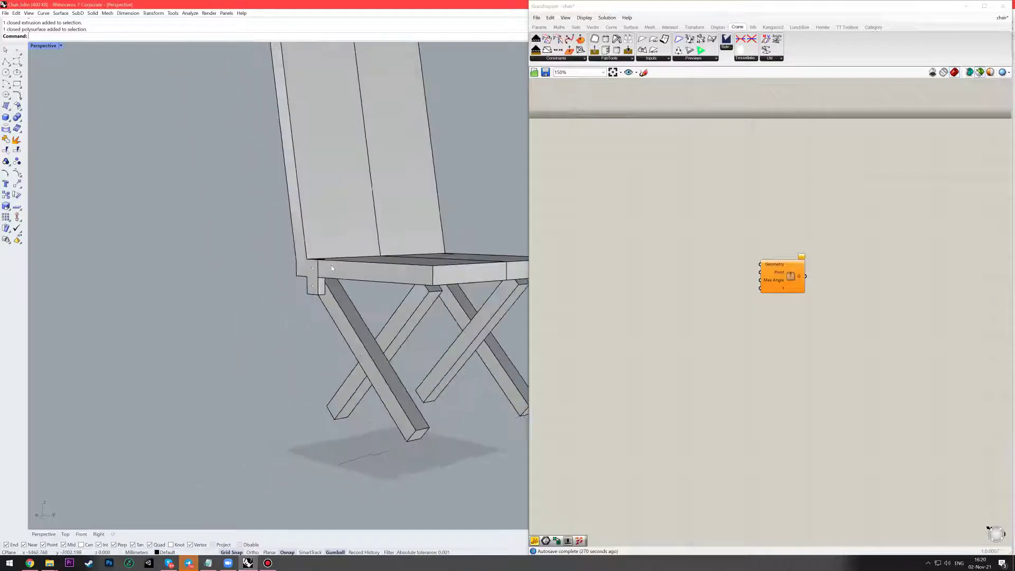
pyautogui.click(303, 271)
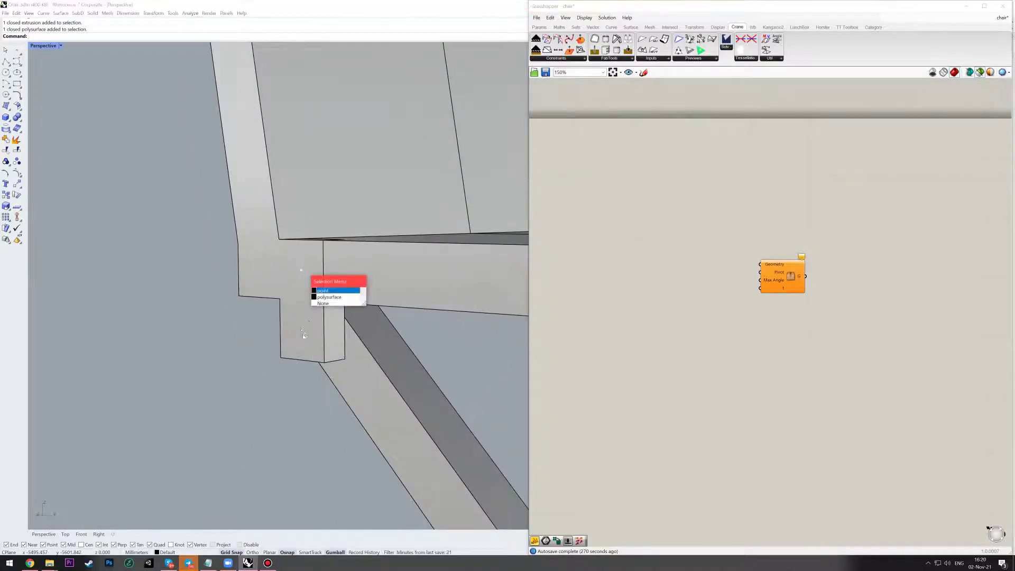
pyautogui.click(324, 291)
pyautogui.click(256, 348)
pyautogui.moveTo(256, 347); pyautogui.dragTo(344, 367, button='right')
pyautogui.scroll(-7, 328, 329)
pyautogui.scroll(2, 310, 339)
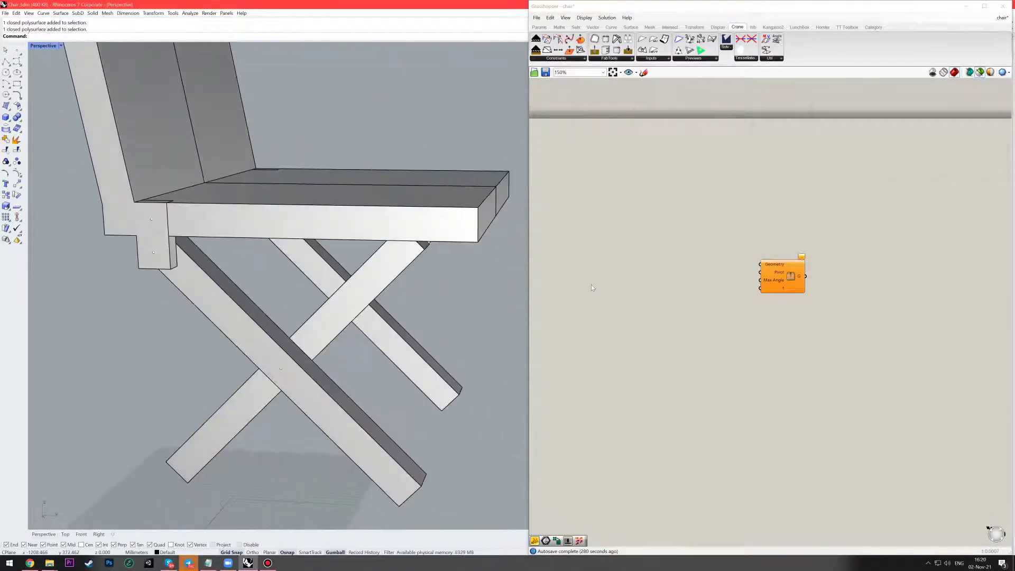
# Step: Reposition the rotation component on the definition canvas and deselect it
pyautogui.click(797, 286)
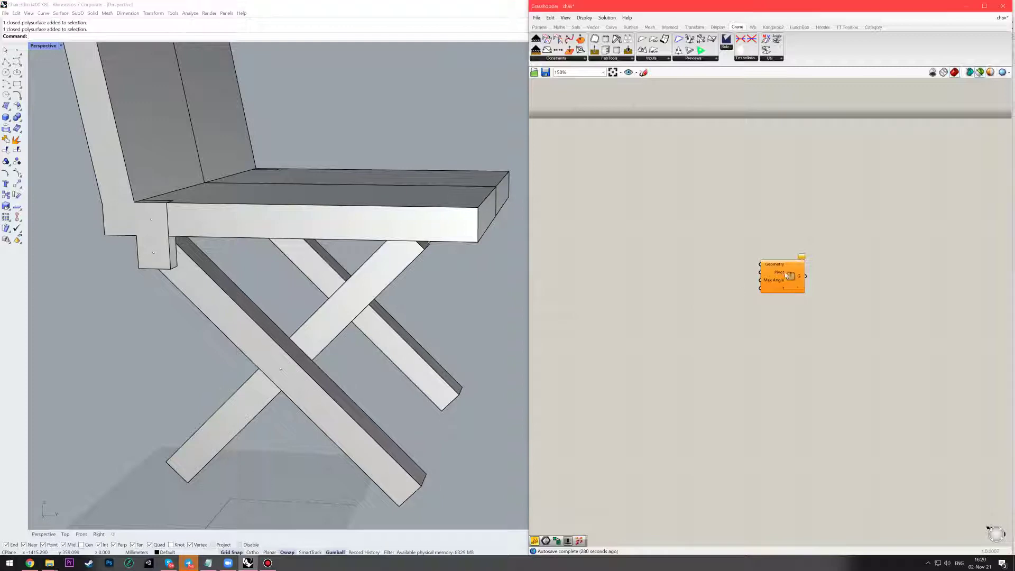
pyautogui.moveTo(772, 287); pyautogui.dragTo(704, 274)
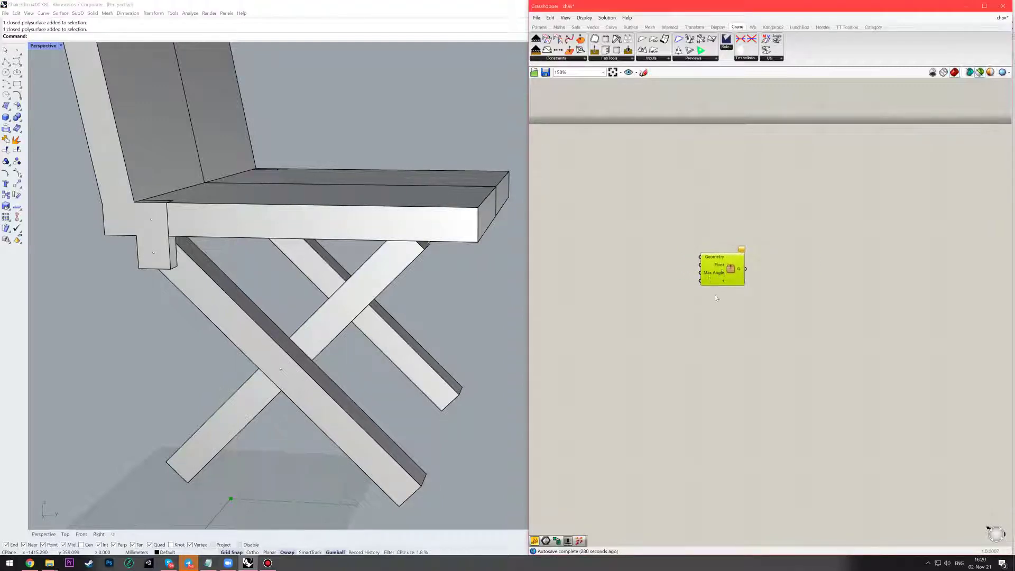
pyautogui.click(672, 330)
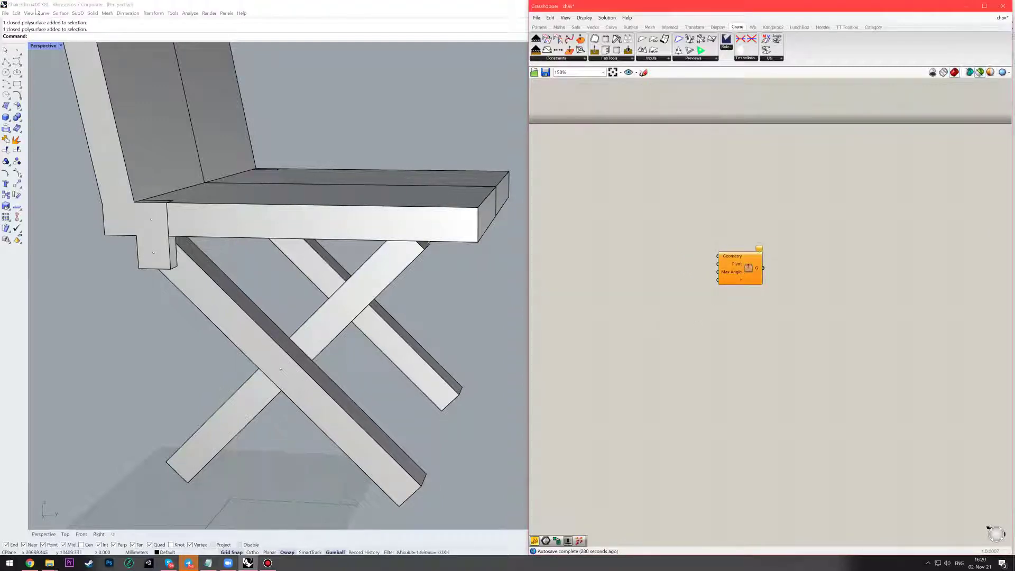
# Step: Maximize the Right view and frame the chair's seat and crossed legs in it
pyautogui.doubleClick(44, 46)
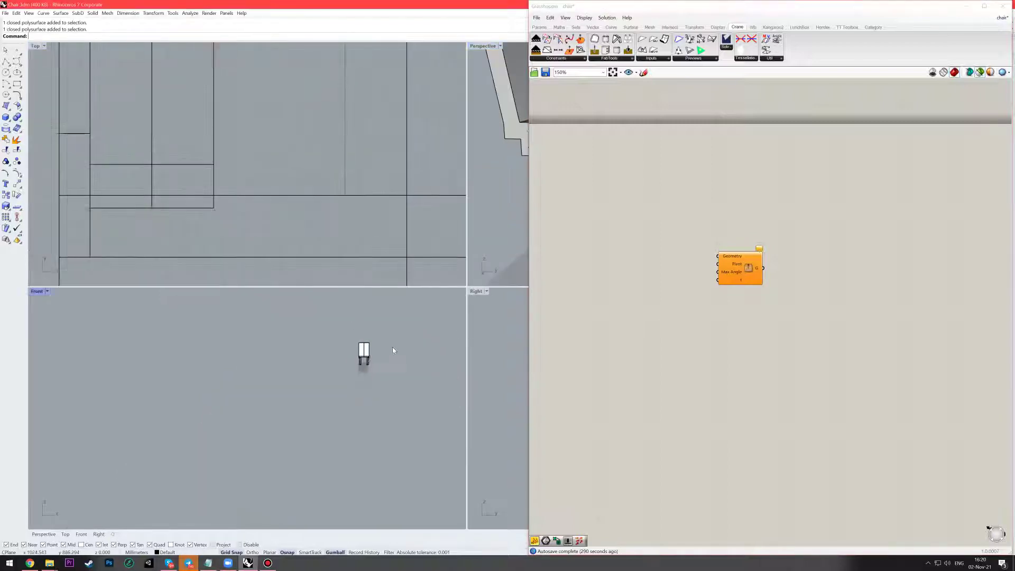
pyautogui.click(492, 347)
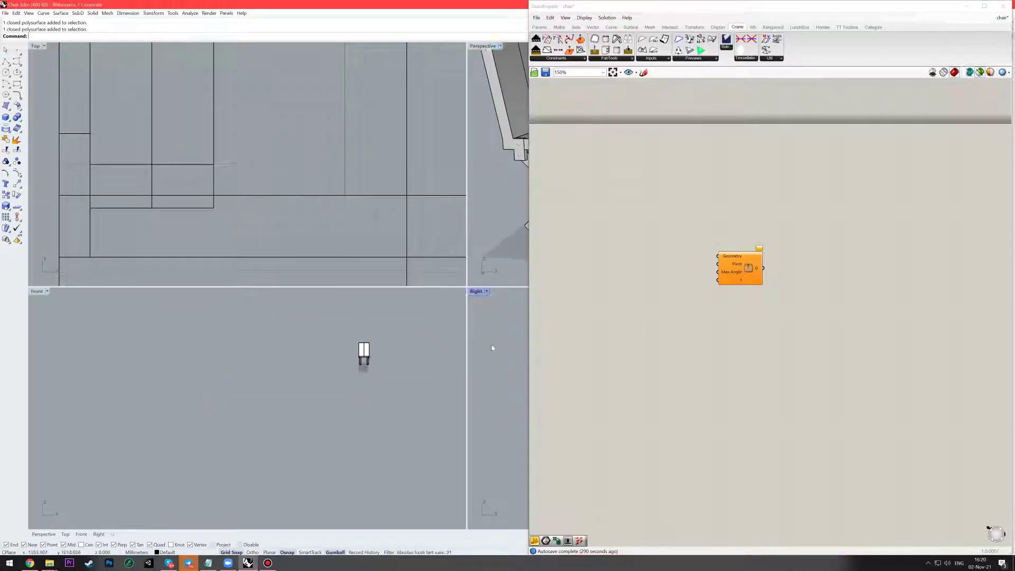
pyautogui.doubleClick(477, 292)
pyautogui.scroll(8, 317, 315)
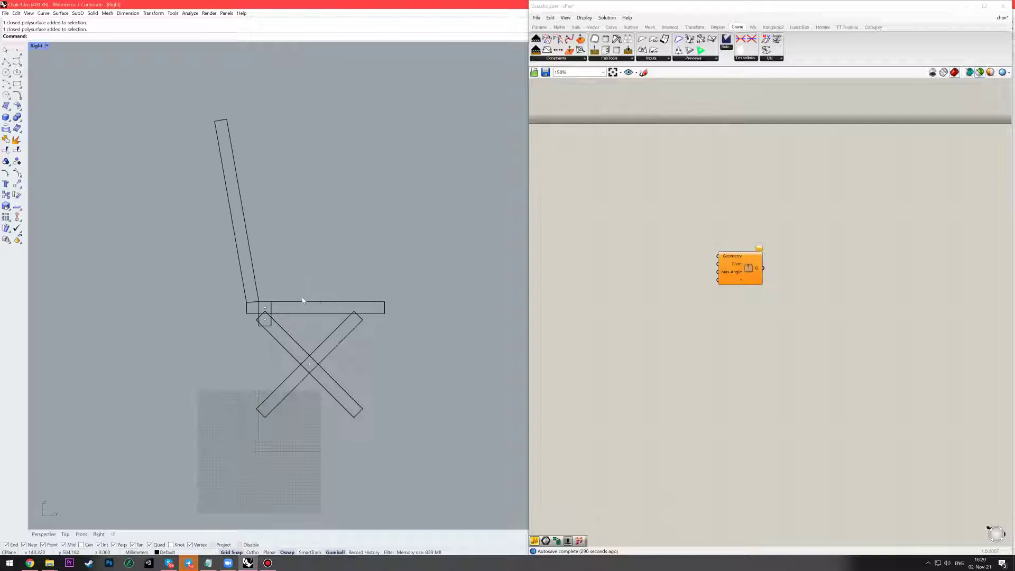
pyautogui.scroll(4, 349, 257)
pyautogui.moveTo(343, 278); pyautogui.dragTo(313, 216, button='right')
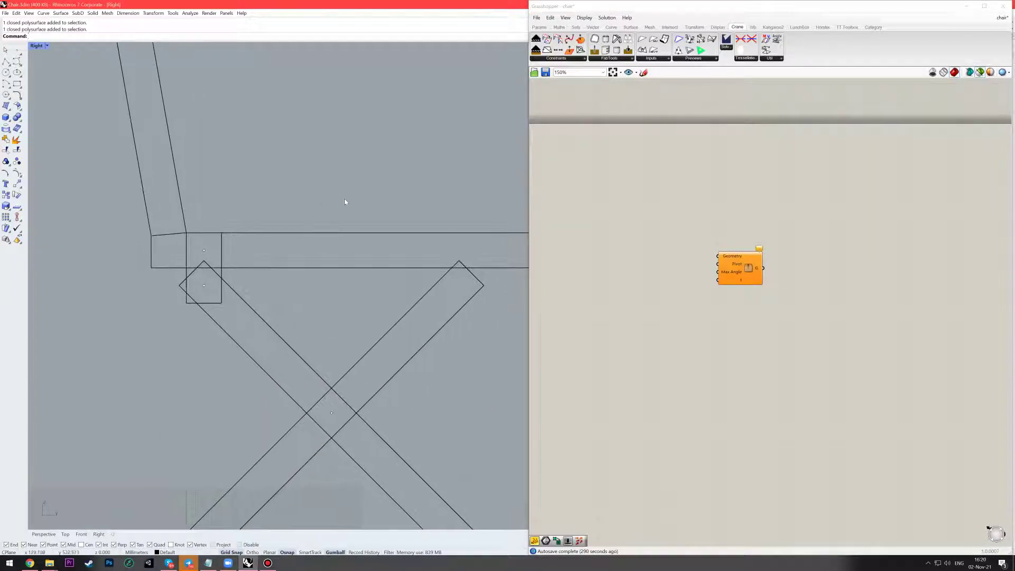
# Step: Move the component with the Geometry, Pivot, Max Angle and t inputs closer to the middle of the canvas
pyautogui.moveTo(704, 276); pyautogui.dragTo(750, 284, button='right')
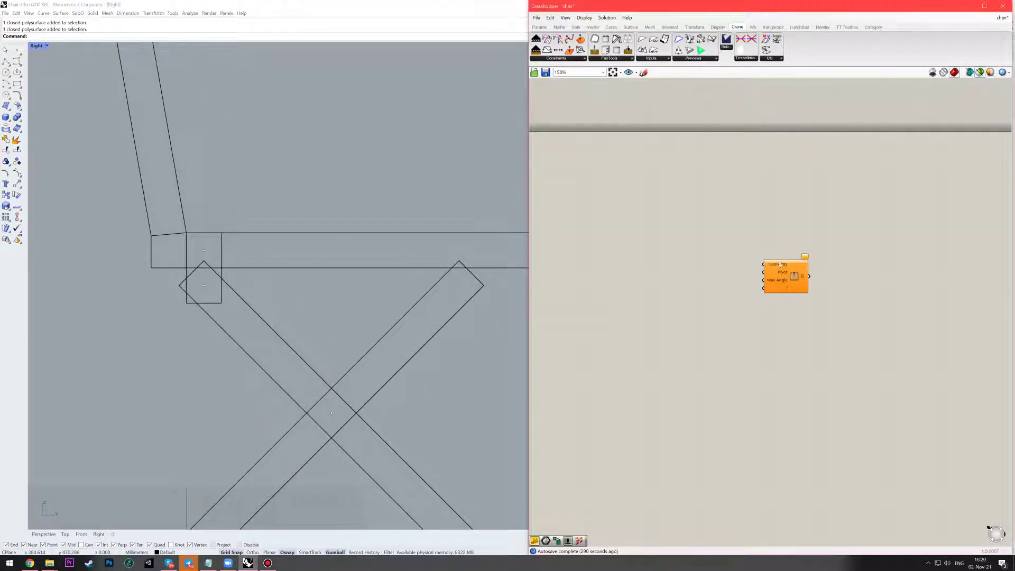
pyautogui.scroll(5, 780, 265)
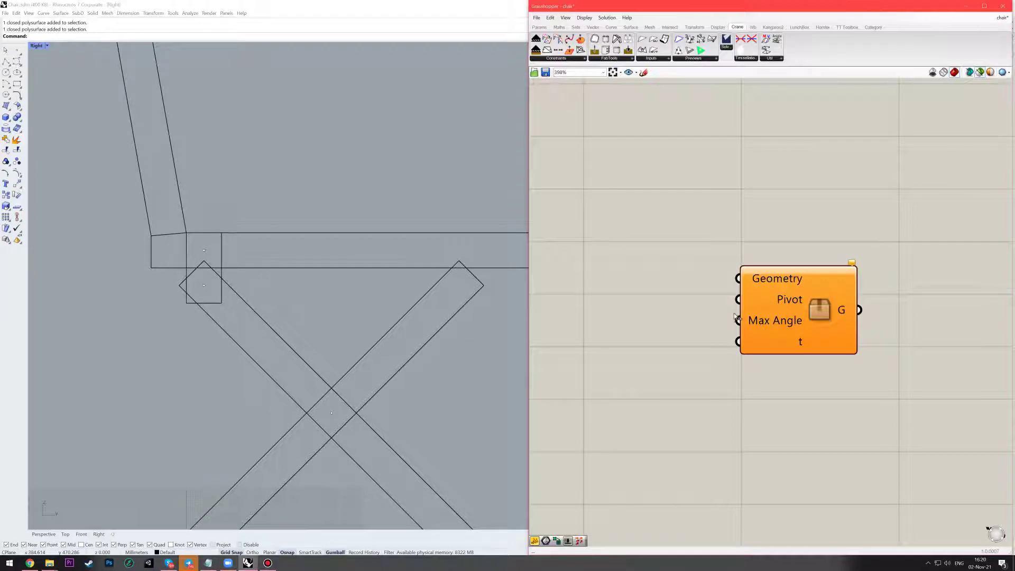
pyautogui.scroll(-3, 735, 316)
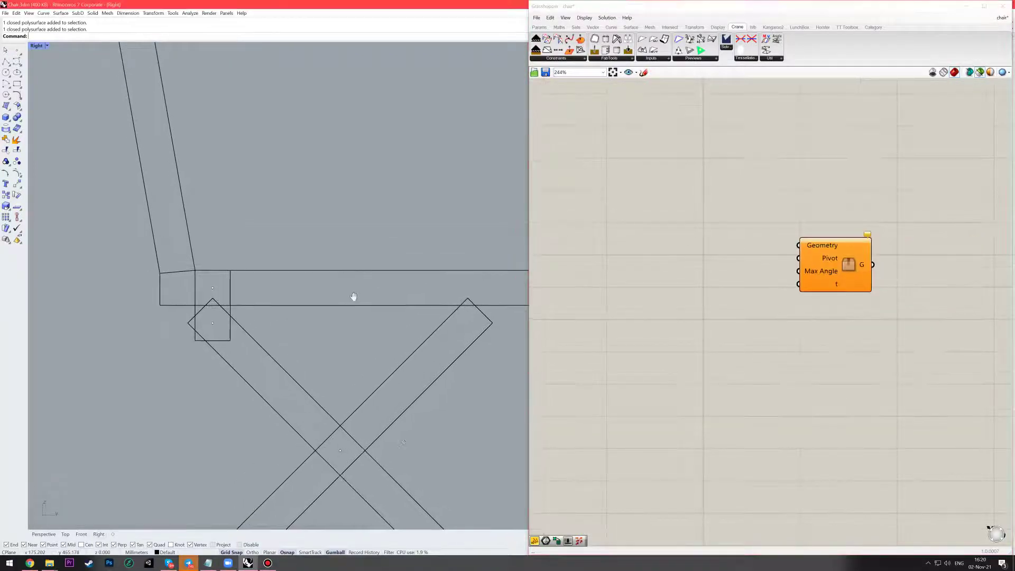
pyautogui.click(841, 279)
pyautogui.moveTo(841, 279); pyautogui.dragTo(768, 299)
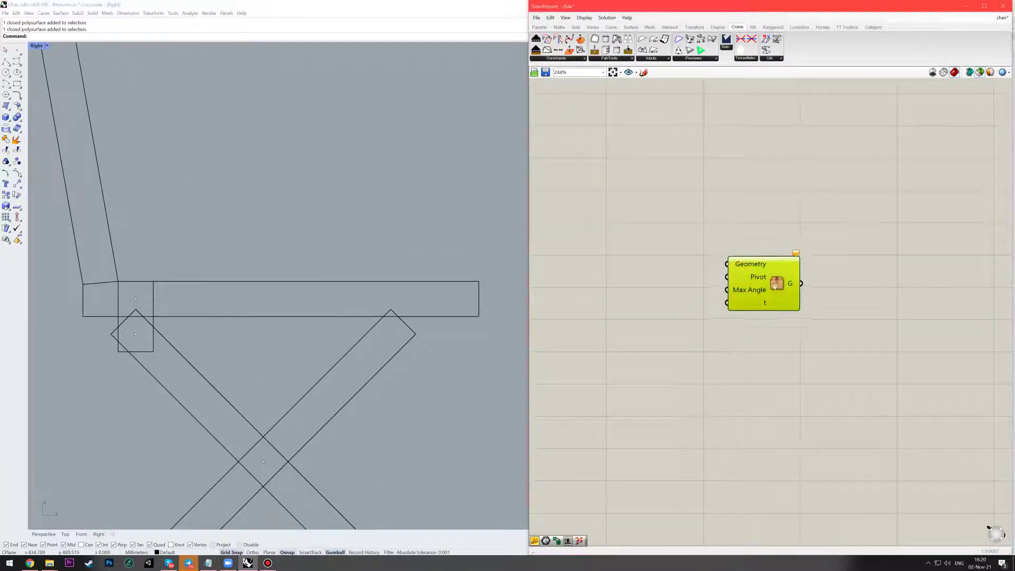
pyautogui.moveTo(169, 300); pyautogui.dragTo(206, 306, button='right')
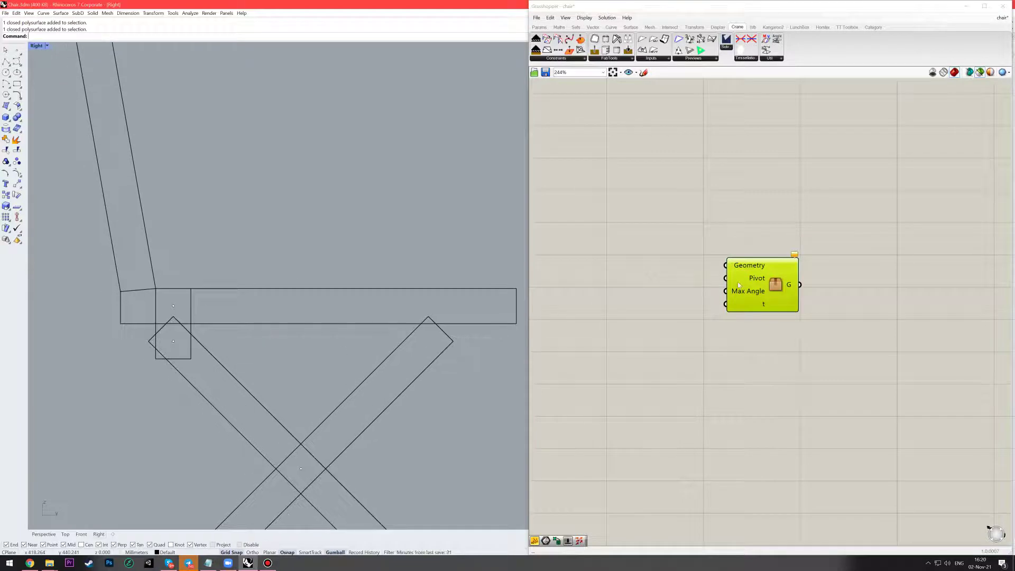
pyautogui.moveTo(739, 286); pyautogui.dragTo(762, 294, button='right')
# Step: Select the two seat polysurfaces in the Right view
pyautogui.moveTo(363, 284); pyautogui.dragTo(383, 285, button='right')
pyautogui.moveTo(369, 251); pyautogui.dragTo(315, 338)
pyautogui.moveTo(313, 312); pyautogui.dragTo(279, 334, button='right')
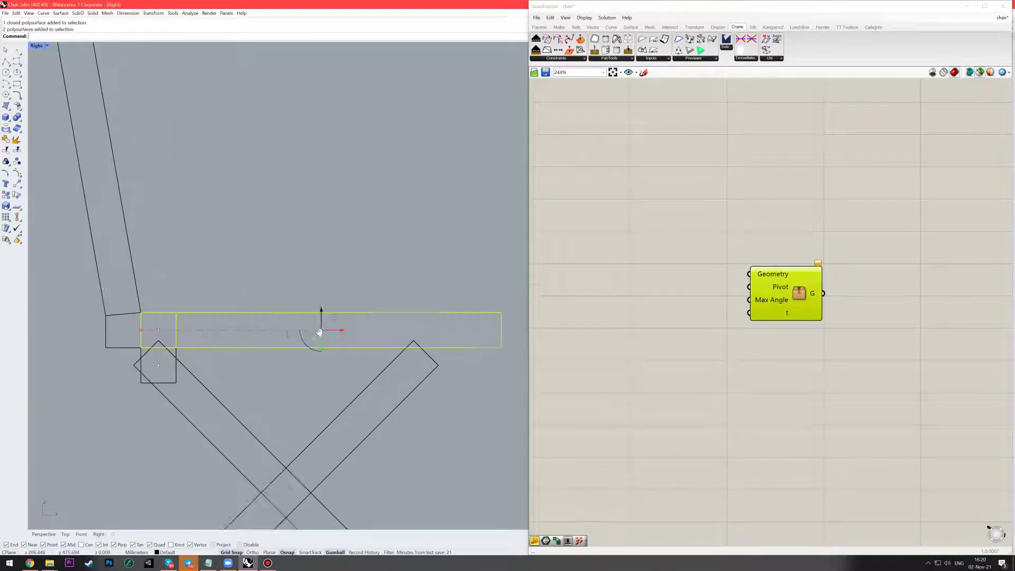
pyautogui.scroll(-4, 275, 280)
pyautogui.scroll(6, 252, 294)
pyautogui.moveTo(368, 251); pyautogui.dragTo(321, 347)
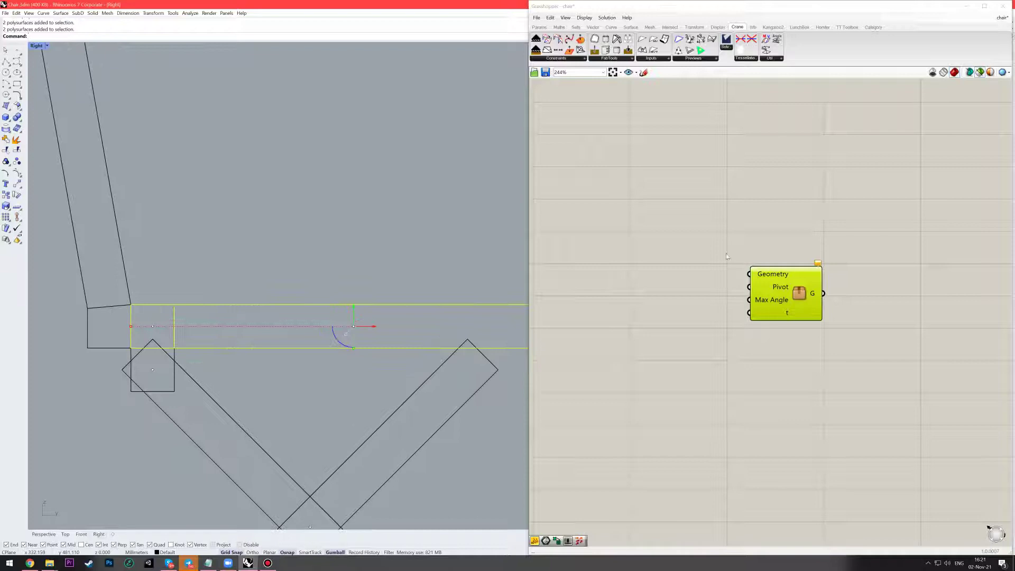
# Step: Add a Geometry parameter to the canvas and reference the selected seat polysurfaces in it as multiple geometries
pyautogui.doubleClick(672, 254)
pyautogui.write('geometry')
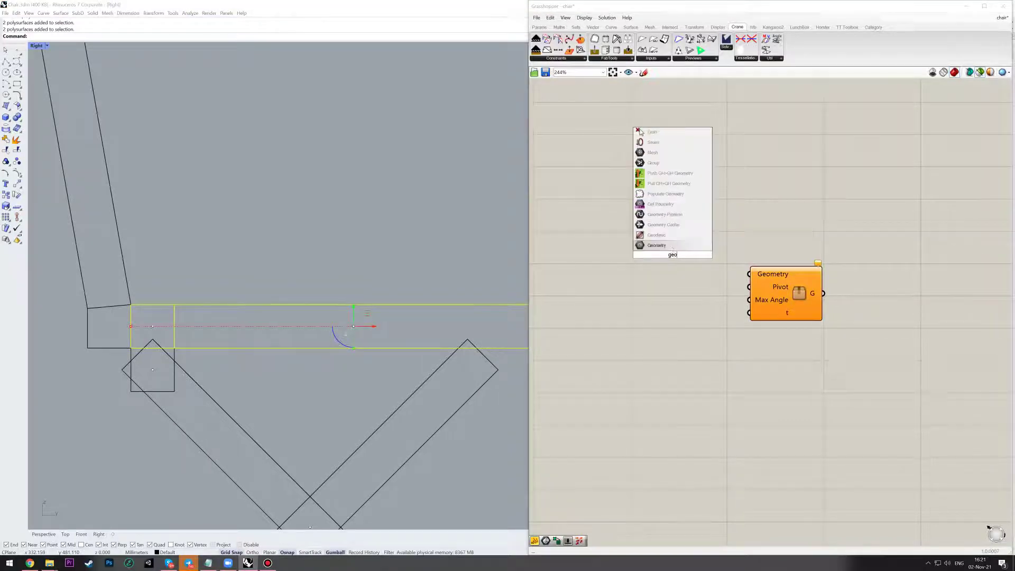
pyautogui.press('Return')
pyautogui.rightClick(673, 258)
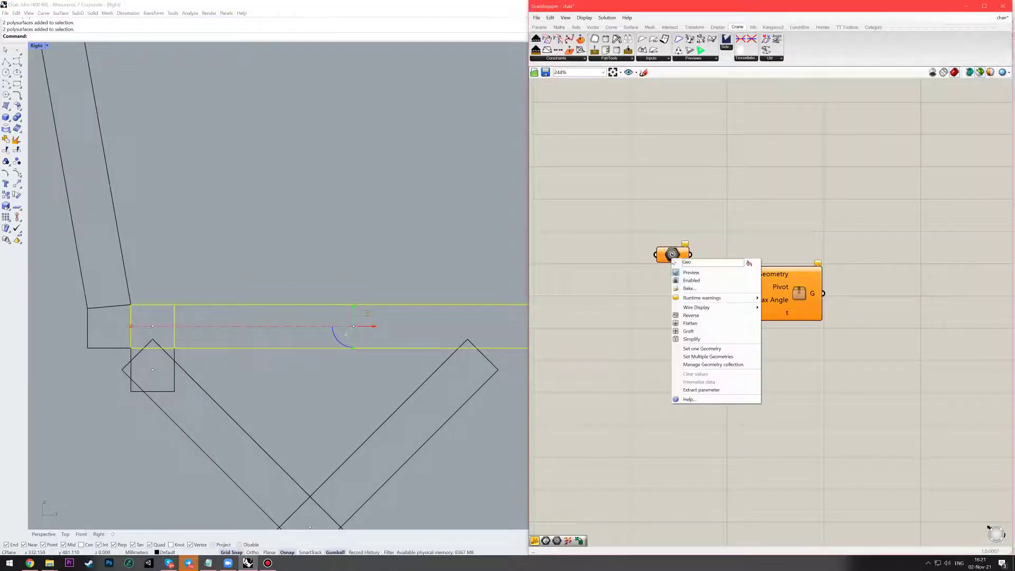
pyautogui.click(710, 357)
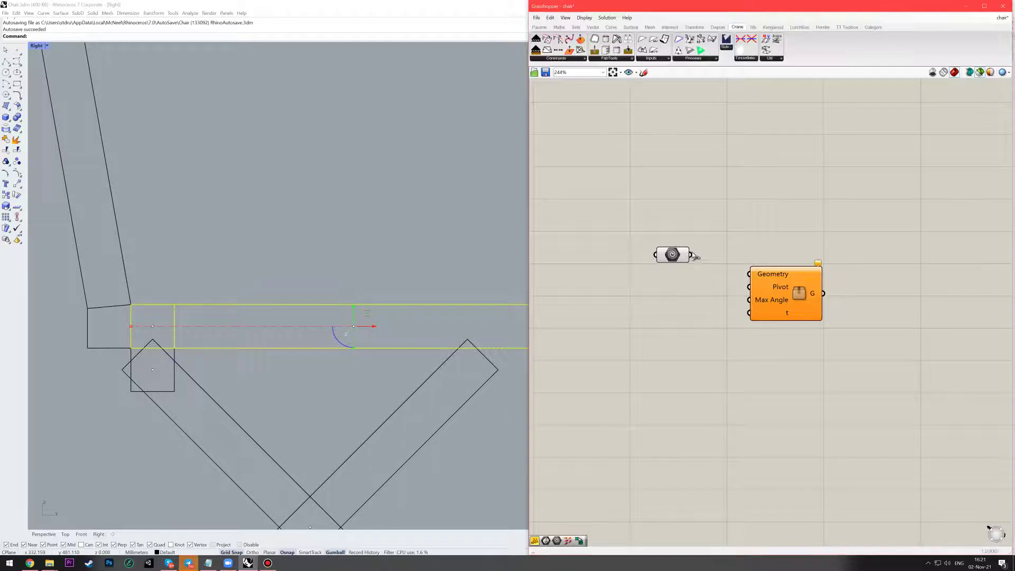
# Step: Connect the Geometry parameter to the component's Geometry input, align it with that input and deselect the seat
pyautogui.moveTo(691, 256); pyautogui.dragTo(749, 274)
pyautogui.moveTo(672, 255); pyautogui.dragTo(673, 275)
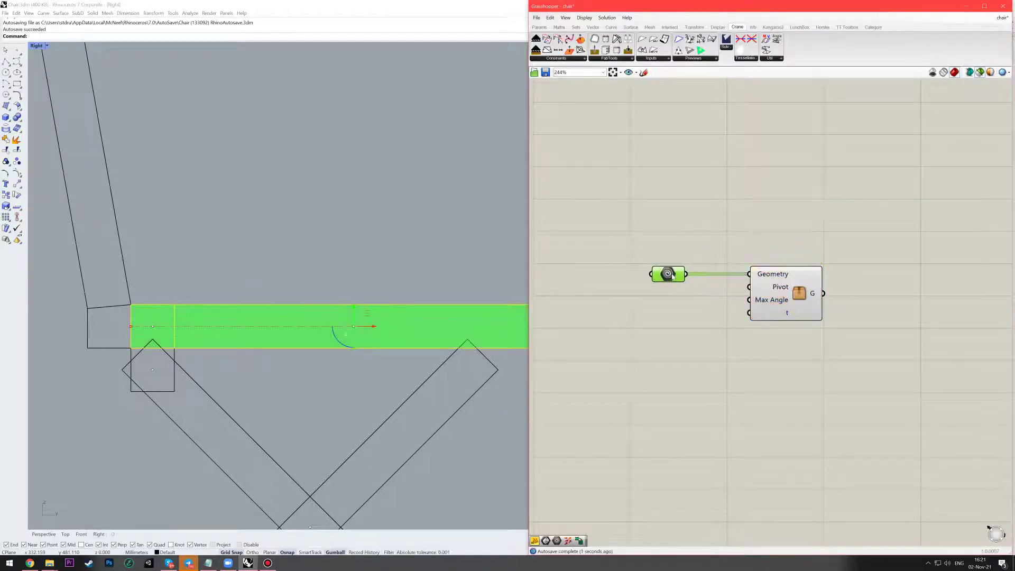
pyautogui.click(681, 248)
pyautogui.moveTo(681, 248); pyautogui.dragTo(725, 209, button='right')
pyautogui.click(243, 328)
# Step: Add a Point parameter referencing the pivot point at the seat's rear end and feed it into the Pivot input
pyautogui.moveTo(238, 328); pyautogui.dragTo(289, 319, button='right')
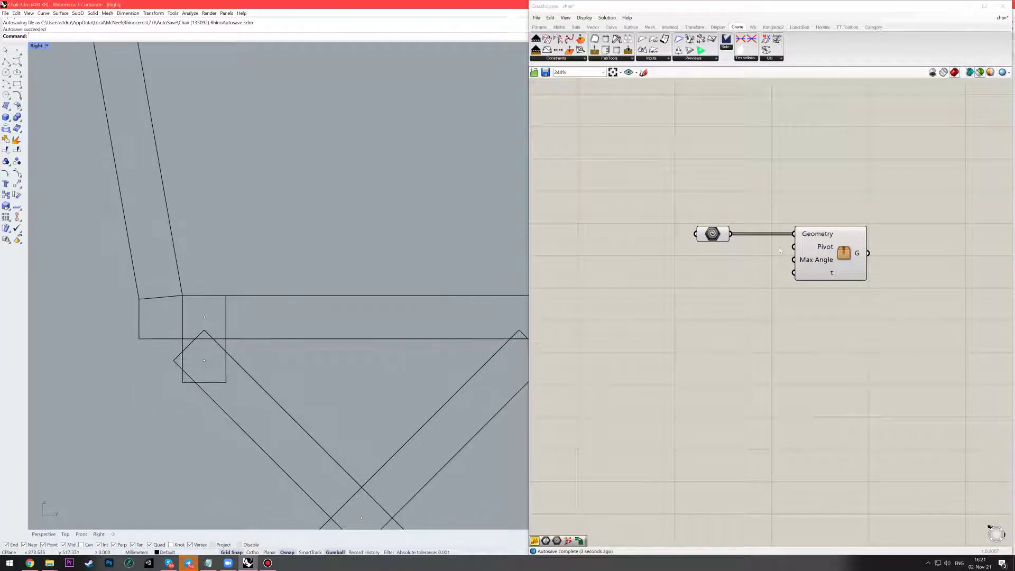
pyautogui.doubleClick(733, 259)
pyautogui.write('poi')
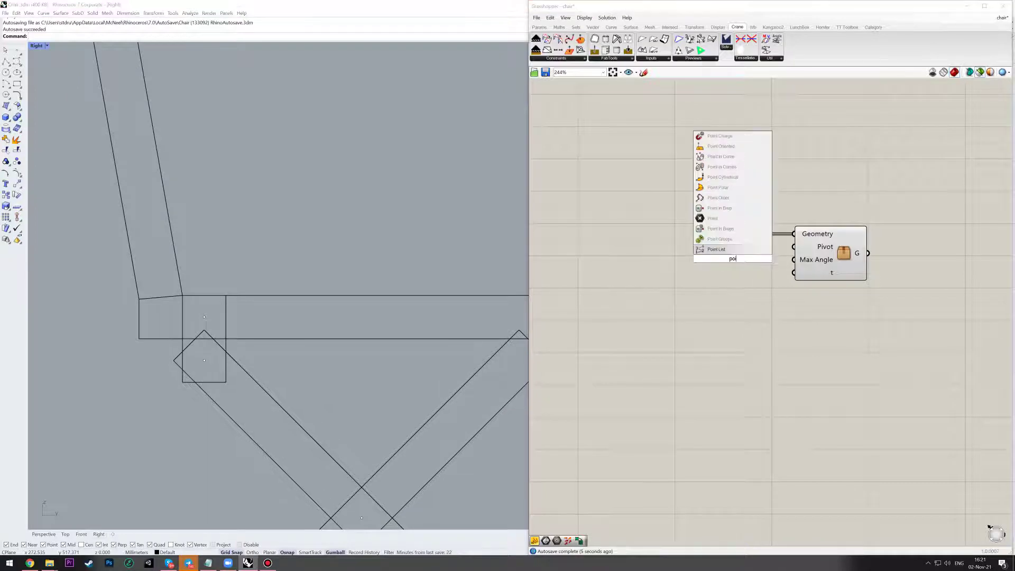
pyautogui.click(719, 208)
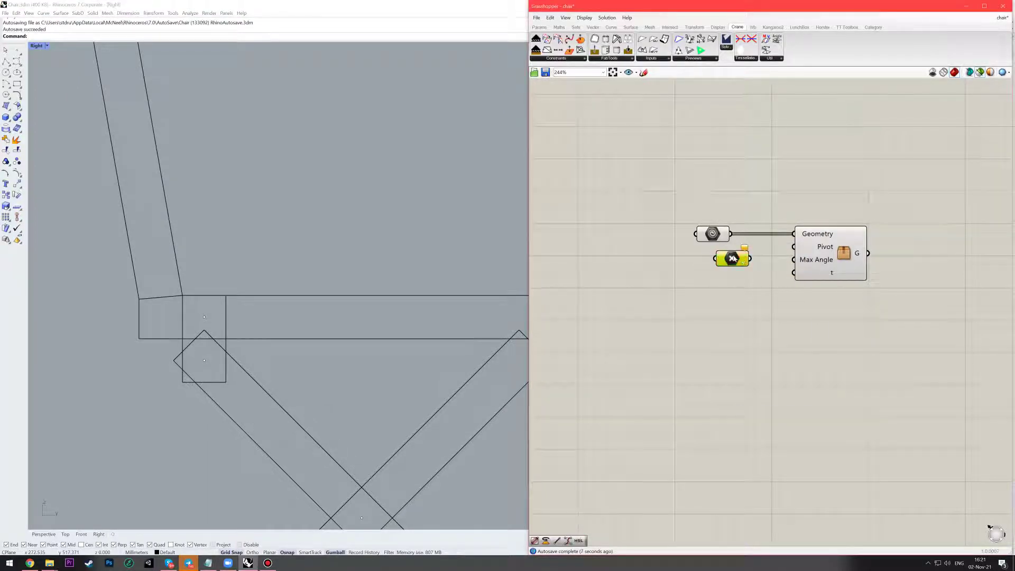
pyautogui.rightClick(732, 259)
pyautogui.click(761, 353)
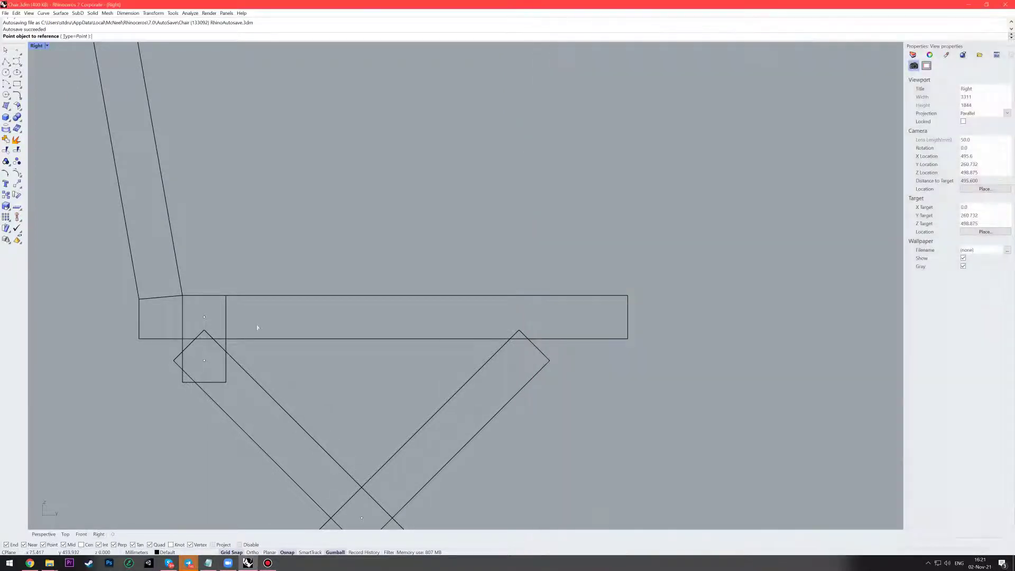
pyautogui.click(204, 317)
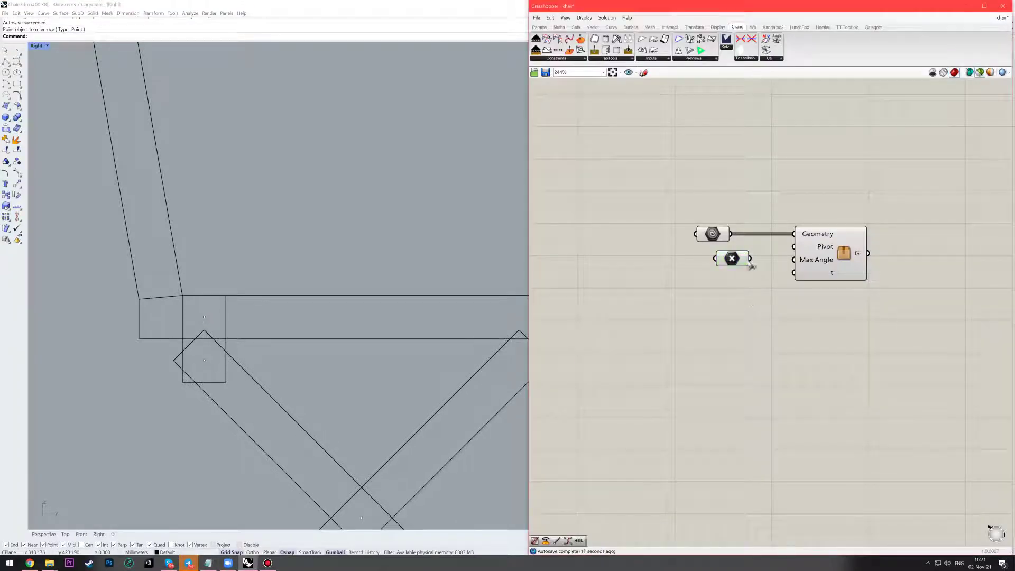
pyautogui.moveTo(750, 258)
pyautogui.mouseDown()
pyautogui.moveTo(793, 246)
pyautogui.moveTo(750, 247)
pyautogui.mouseUp()
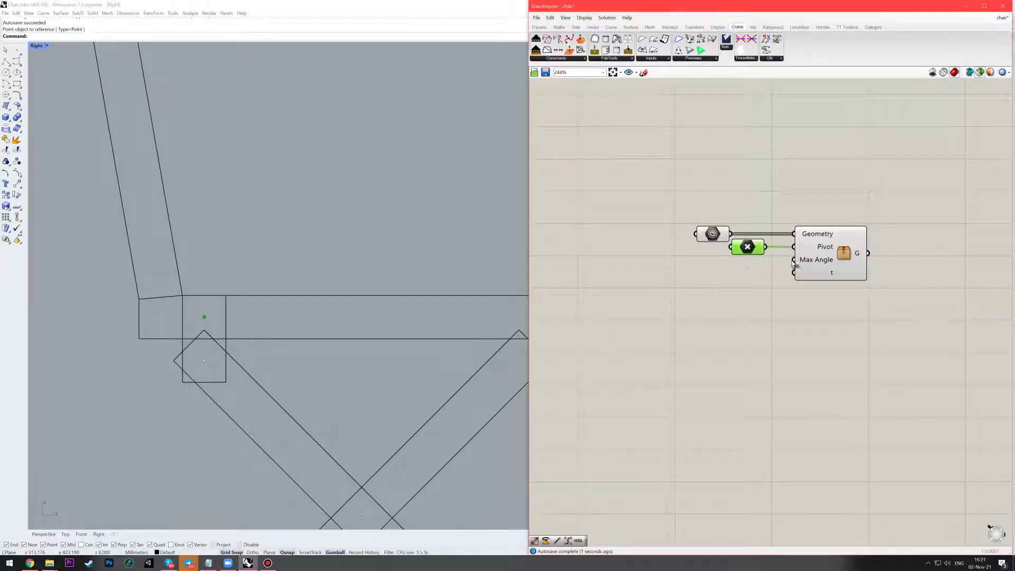
# Step: Add a panel with the value 90 and connect it to the component's Max Angle input
pyautogui.moveTo(283, 257); pyautogui.dragTo(276, 289, button='right')
pyautogui.moveTo(363, 312); pyautogui.dragTo(335, 337, button='right')
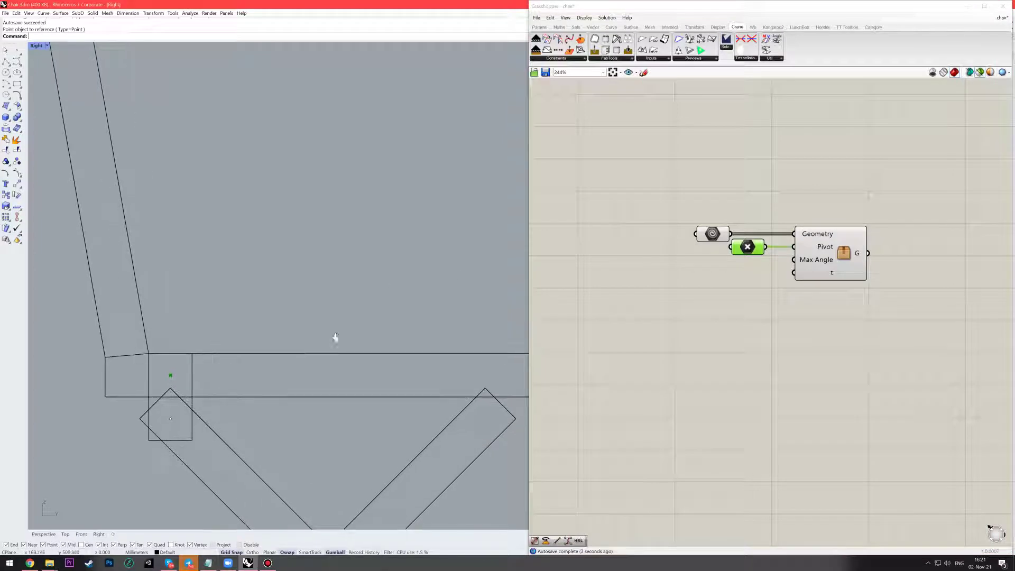
pyautogui.scroll(-4, 368, 309)
pyautogui.doubleClick(688, 272)
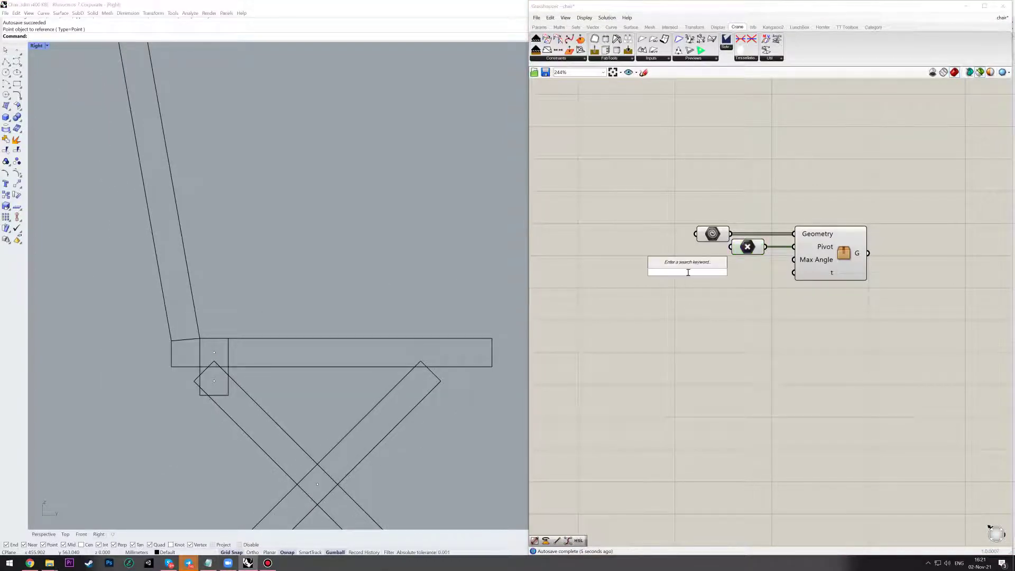
pyautogui.write('//90')
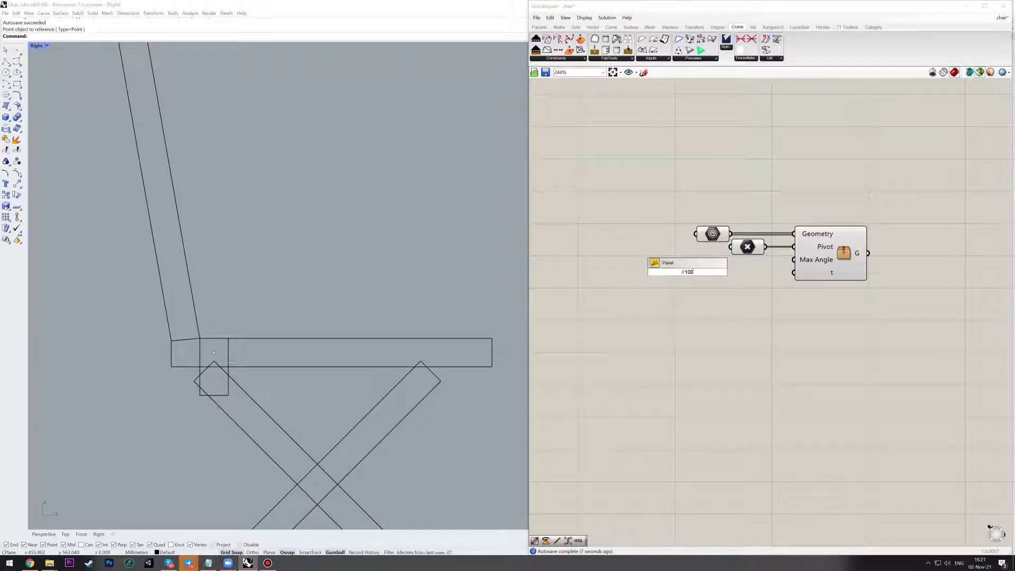
pyautogui.press('Return')
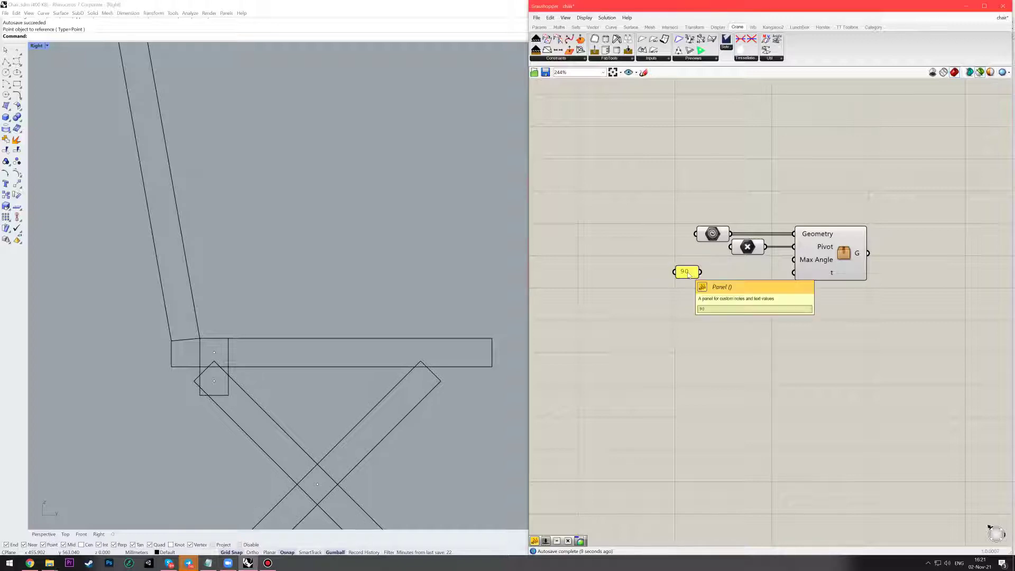
pyautogui.scroll(2, 711, 279)
pyautogui.moveTo(702, 273); pyautogui.dragTo(831, 256)
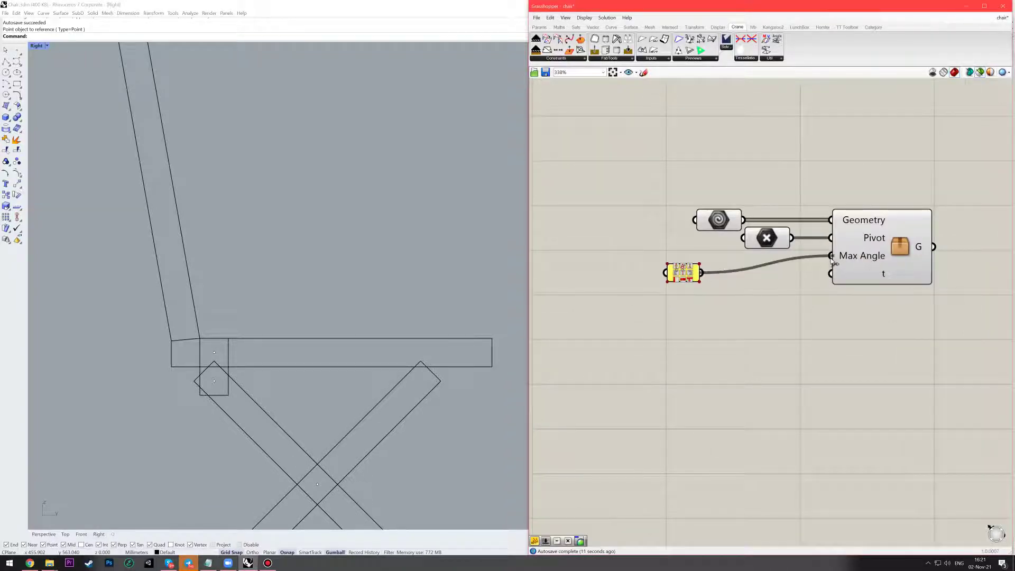
pyautogui.scroll(-2, 821, 279)
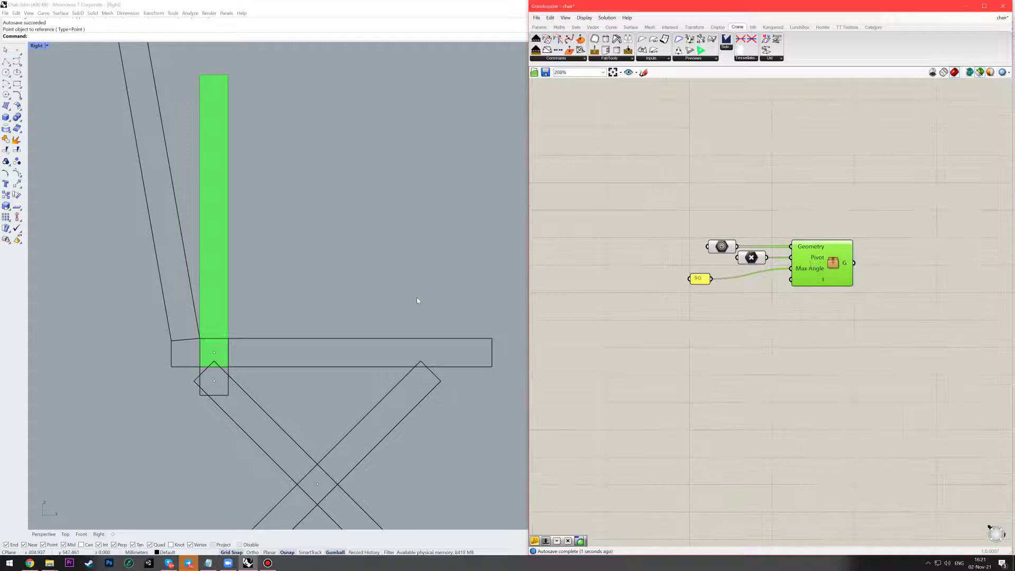
# Step: Set the Max Angle panel's value to 100
pyautogui.scroll(1, 751, 285)
pyautogui.scroll(1, 754, 286)
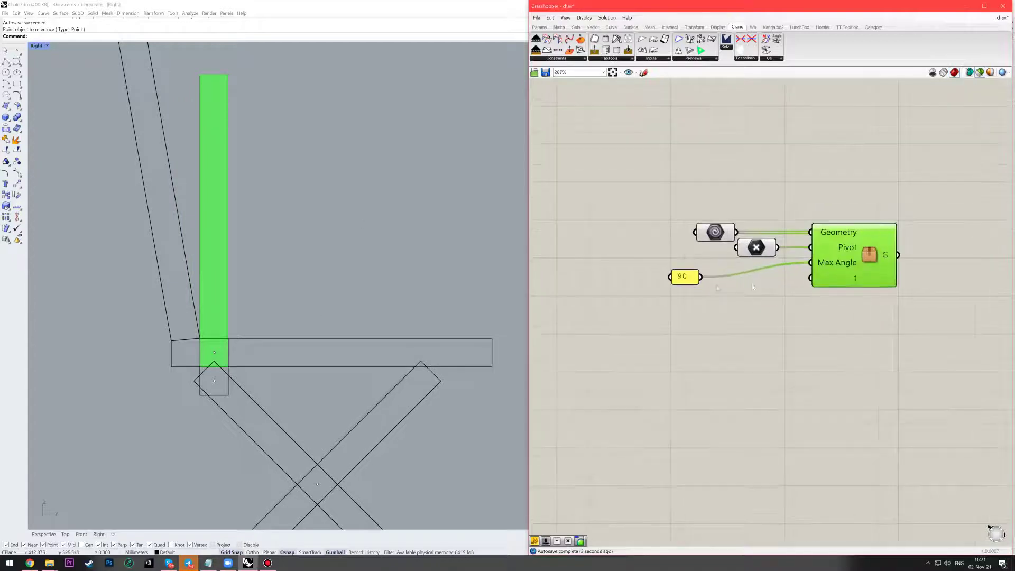
pyautogui.doubleClick(690, 279)
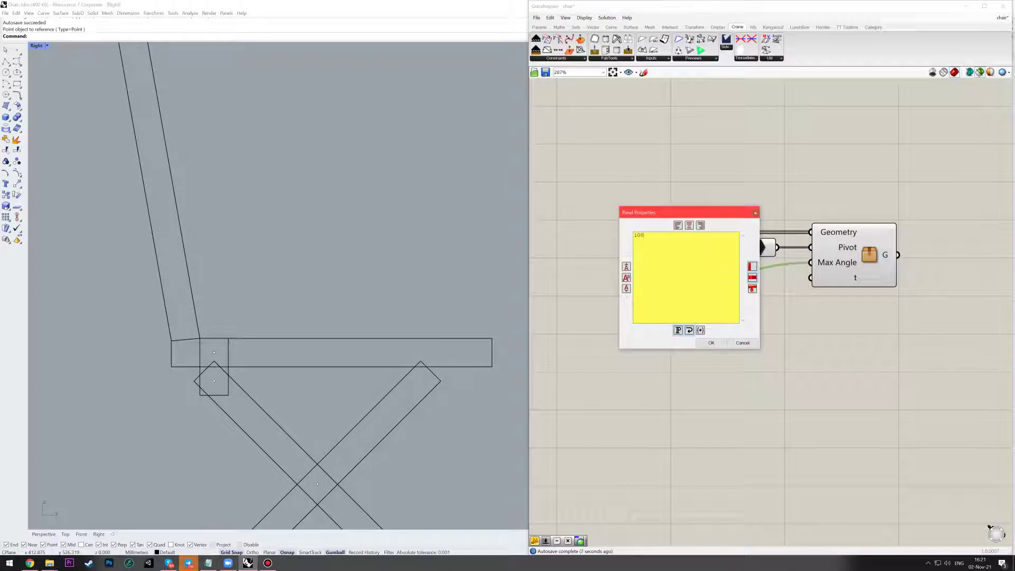
pyautogui.click(712, 343)
pyautogui.moveTo(272, 227); pyautogui.dragTo(181, 178, button='right')
pyautogui.moveTo(742, 340); pyautogui.dragTo(764, 333, button='right')
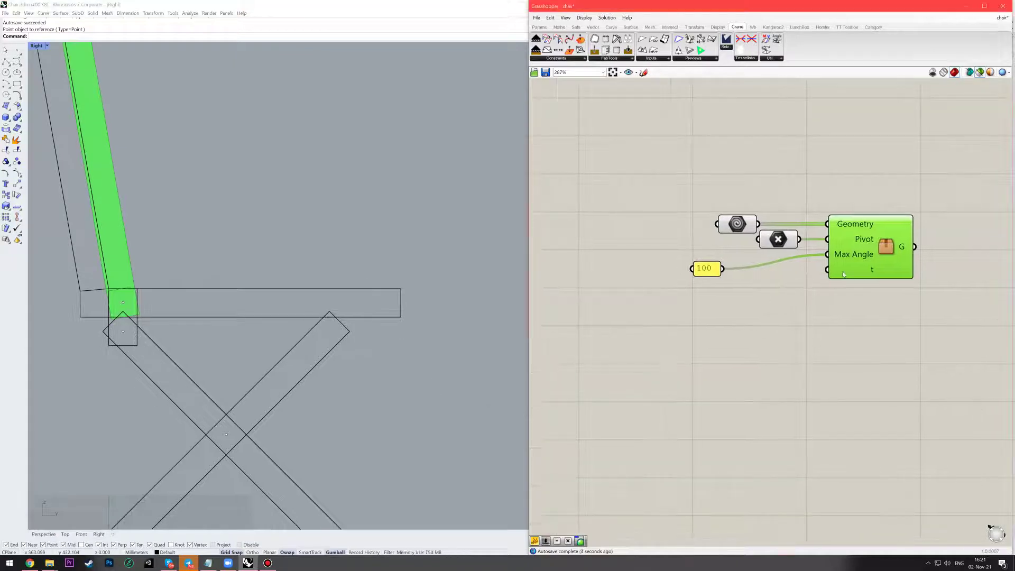
pyautogui.moveTo(709, 312)
pyautogui.mouseDown(button='right')
pyautogui.moveTo(714, 321)
pyautogui.moveTo(696, 324)
pyautogui.mouseUp(button='right')
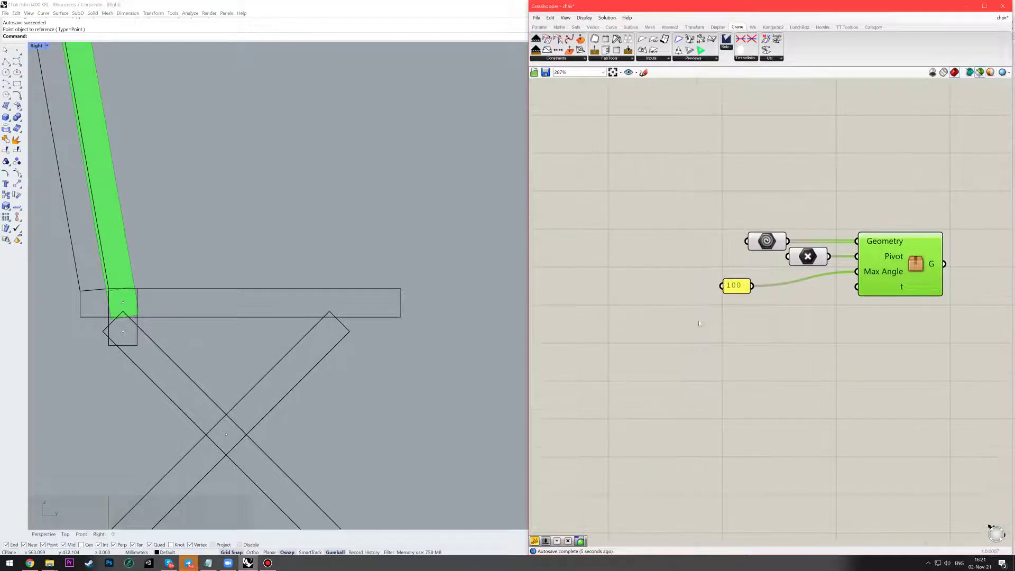
# Step: Add a number slider ranging from 0 to 1.000, feed it into the component's t input and set it to 0.136
pyautogui.click(730, 337)
pyautogui.doubleClick(732, 339)
pyautogui.write('0')
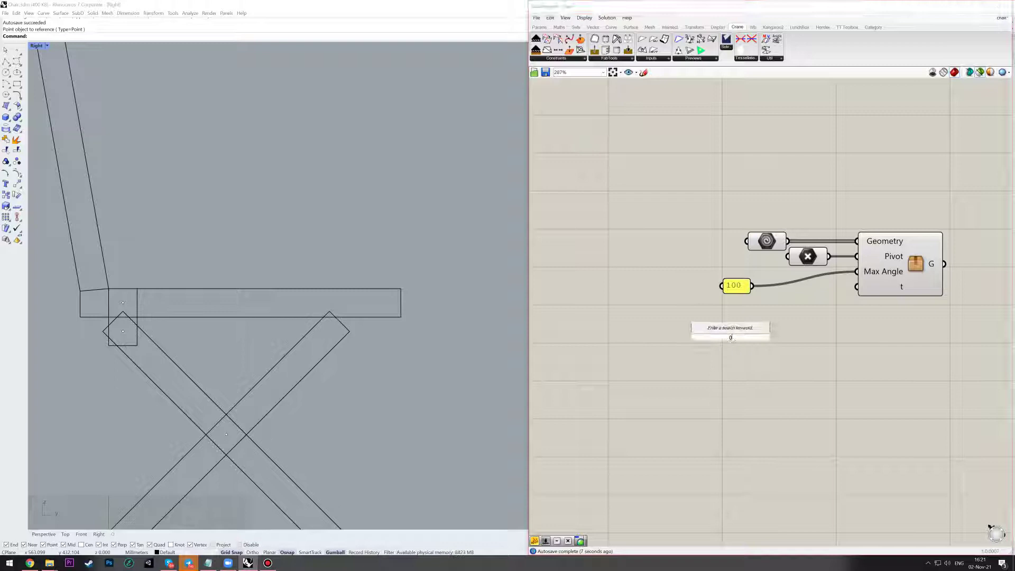
pyautogui.write('<1')
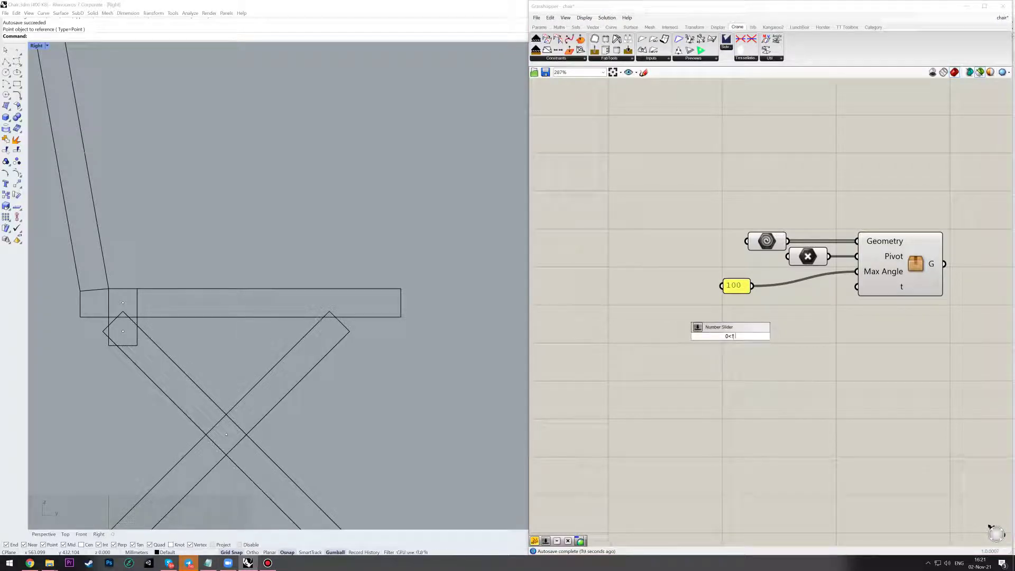
pyautogui.write('.000')
pyautogui.press('Return')
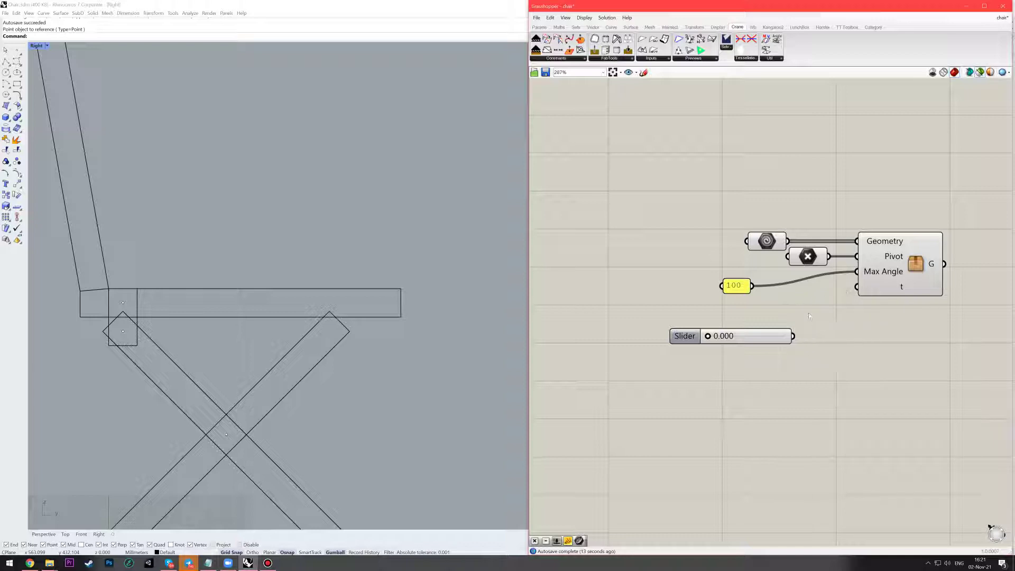
pyautogui.moveTo(792, 336); pyautogui.dragTo(856, 287)
pyautogui.click(904, 270)
pyautogui.moveTo(697, 341); pyautogui.dragTo(744, 340, button='right')
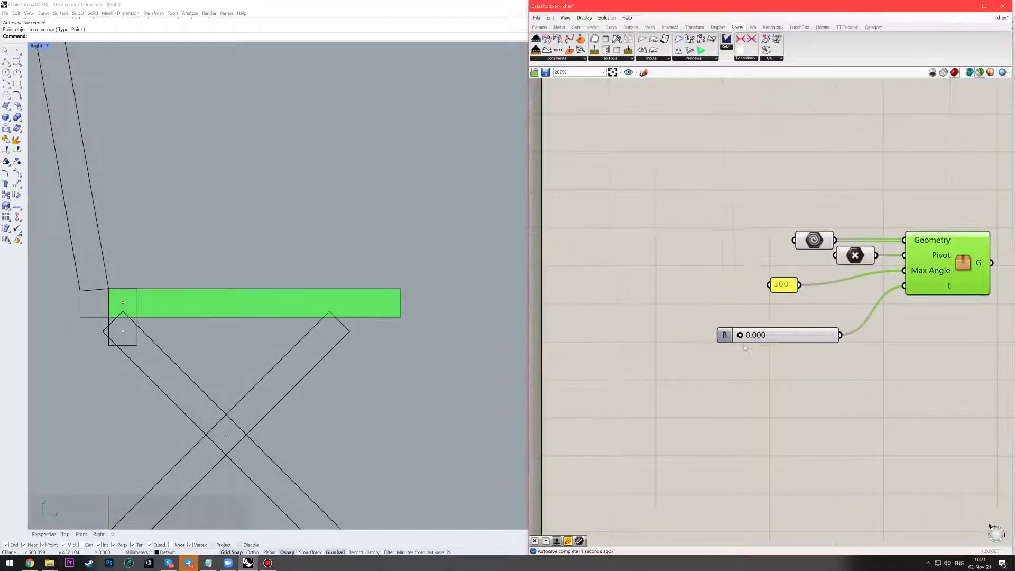
pyautogui.moveTo(745, 336)
pyautogui.mouseDown()
pyautogui.moveTo(833, 335)
pyautogui.moveTo(732, 341)
pyautogui.moveTo(832, 335)
pyautogui.moveTo(740, 341)
pyautogui.moveTo(753, 337)
pyautogui.mouseUp()
pyautogui.moveTo(207, 343); pyautogui.dragTo(208, 249, button='right')
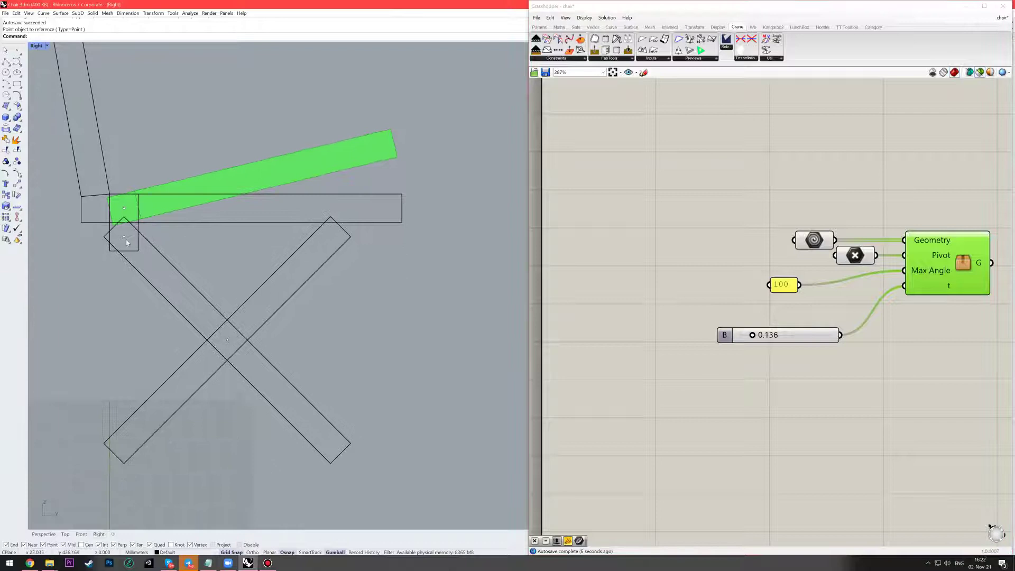
# Step: Duplicate the whole seat rotation group, including its parameters, panel and slider, and place the copy below the original
pyautogui.scroll(-2, 931, 367)
pyautogui.moveTo(931, 367); pyautogui.dragTo(735, 323, button='right')
pyautogui.click(660, 318)
pyautogui.moveTo(726, 305); pyautogui.dragTo(616, 204)
pyautogui.keyDown('alt'); pyautogui.moveTo(744, 249); pyautogui.dragTo(864, 384); pyautogui.keyUp('alt')
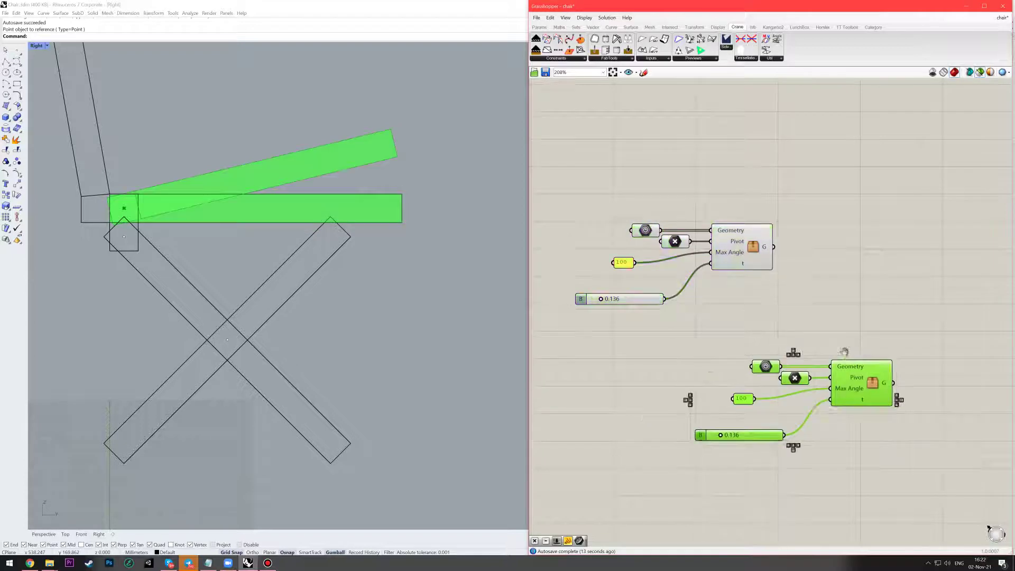
pyautogui.moveTo(851, 356); pyautogui.dragTo(766, 312, button='right')
# Step: Delete the duplicated slider and feed the original slider into the t input of the copied rotation component
pyautogui.click(755, 232)
pyautogui.scroll(2, 739, 295)
pyautogui.moveTo(753, 385); pyautogui.dragTo(724, 429)
pyautogui.press('Delete')
pyautogui.moveTo(809, 390); pyautogui.dragTo(841, 391, button='right')
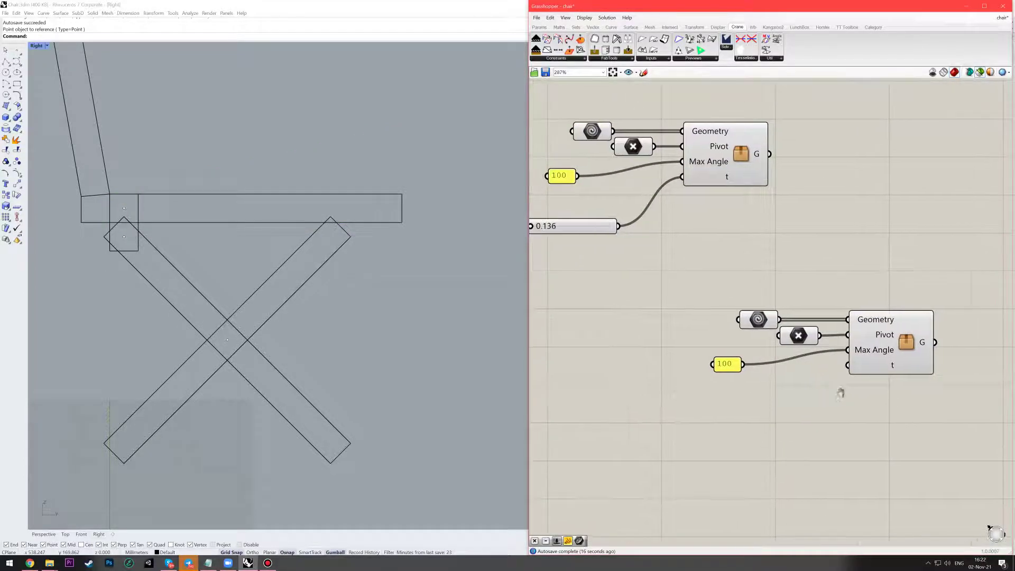
pyautogui.moveTo(849, 366); pyautogui.dragTo(613, 224)
pyautogui.scroll(1, 783, 275)
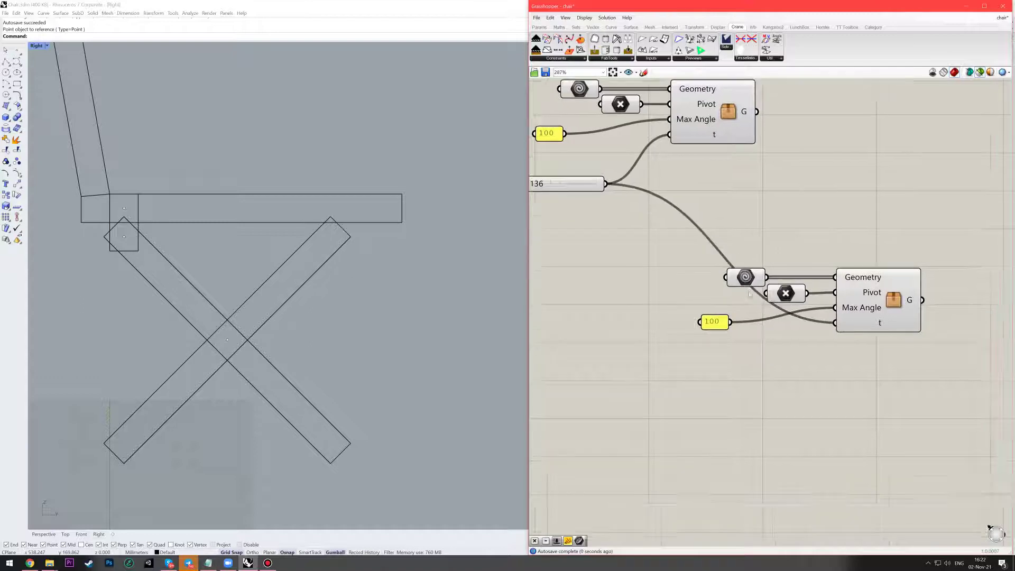
# Step: Reference the two extrusions of the leg sloping from the rear of the seat in the copied Geometry parameter as multiple geometries
pyautogui.click(796, 264)
pyautogui.click(326, 296)
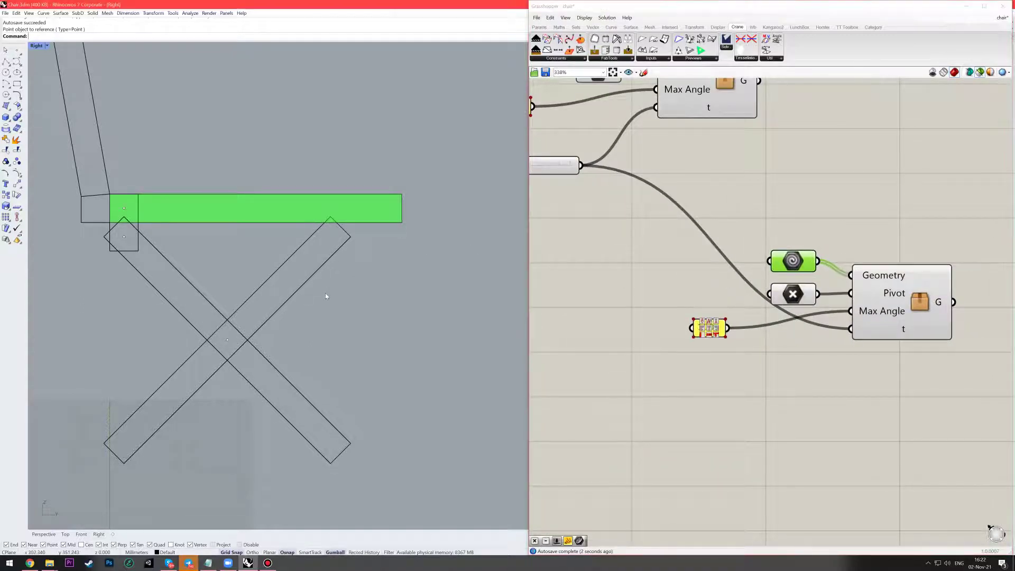
pyautogui.moveTo(370, 285); pyautogui.dragTo(313, 407)
pyautogui.moveTo(384, 368); pyautogui.dragTo(402, 347, button='right')
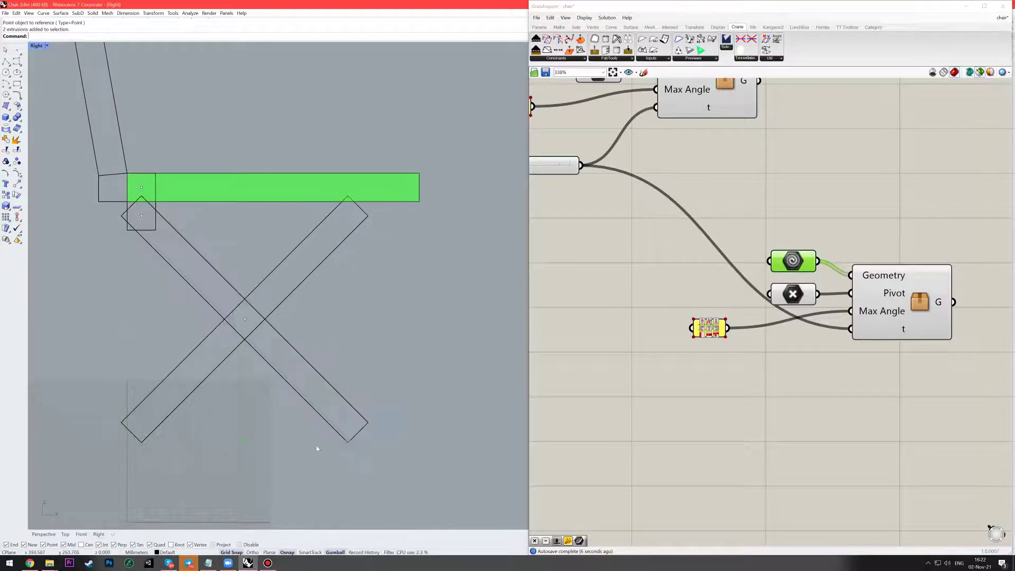
pyautogui.rightClick(796, 260)
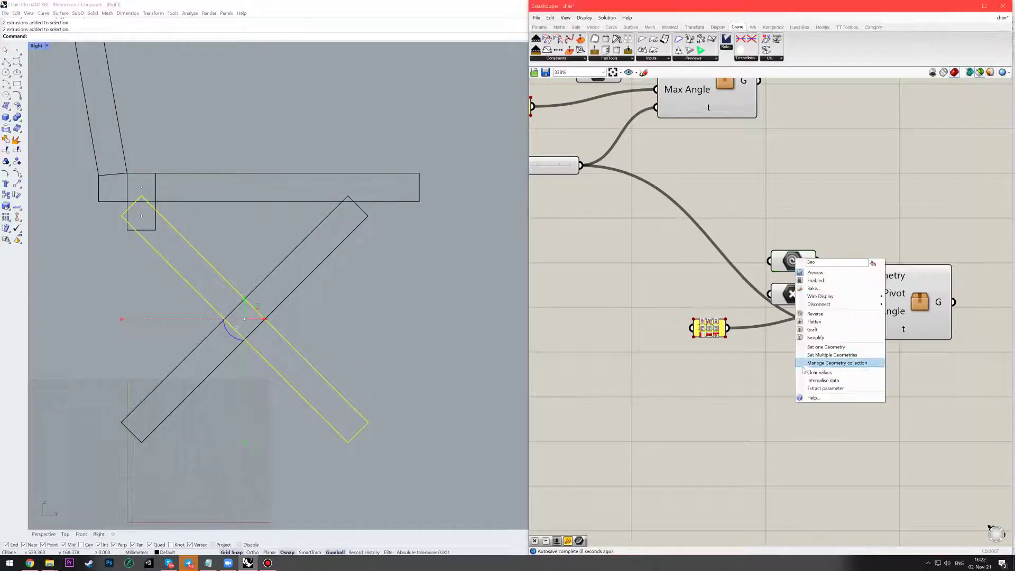
pyautogui.click(835, 355)
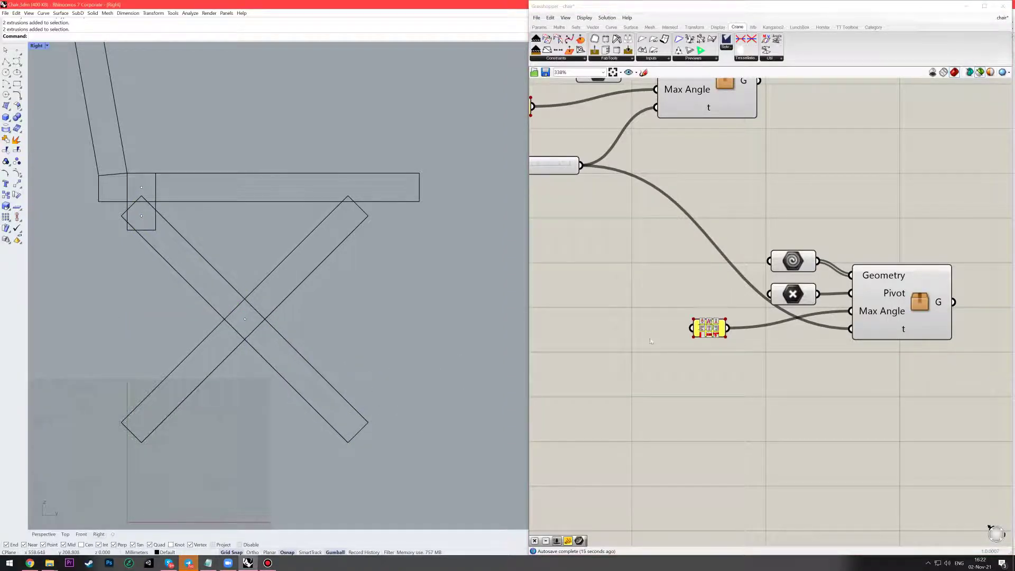
pyautogui.click(795, 262)
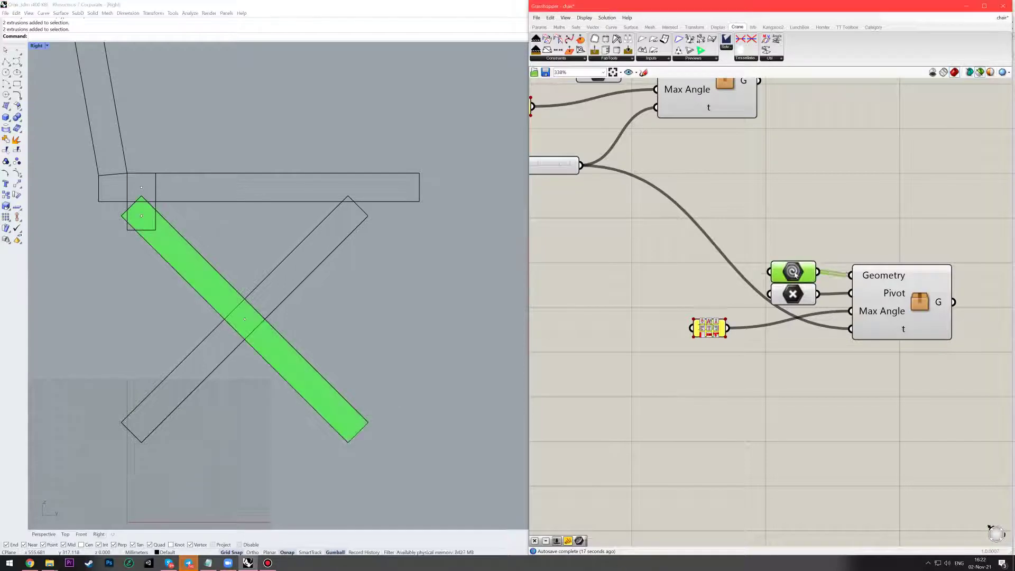
# Step: Reference the pivot point at that leg's upper end, just below the seat's pivot, in the copied Point parameter
pyautogui.rightClick(793, 295)
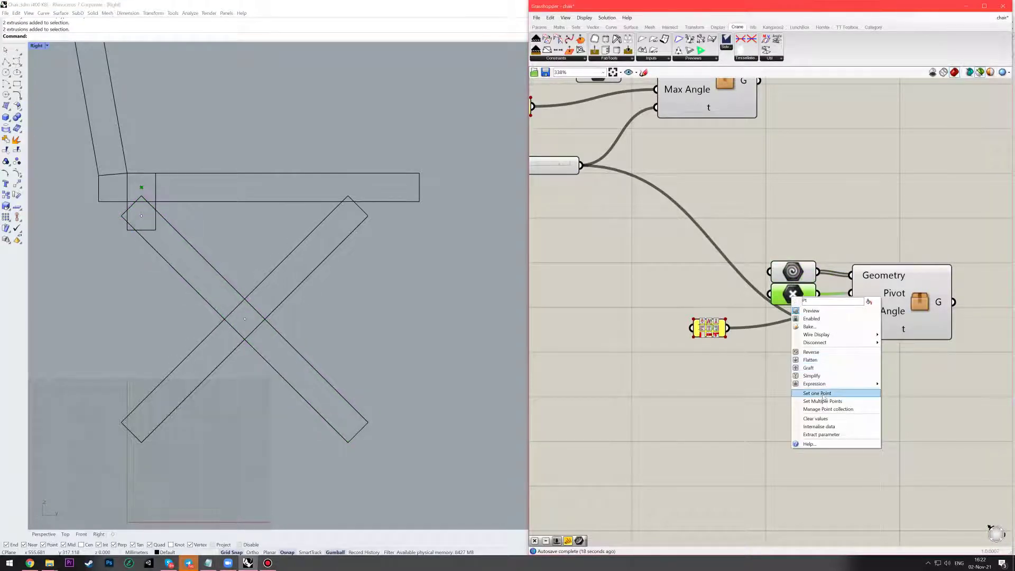
pyautogui.click(817, 393)
pyautogui.scroll(2, 236, 319)
pyautogui.moveTo(141, 199); pyautogui.dragTo(307, 294, button='right')
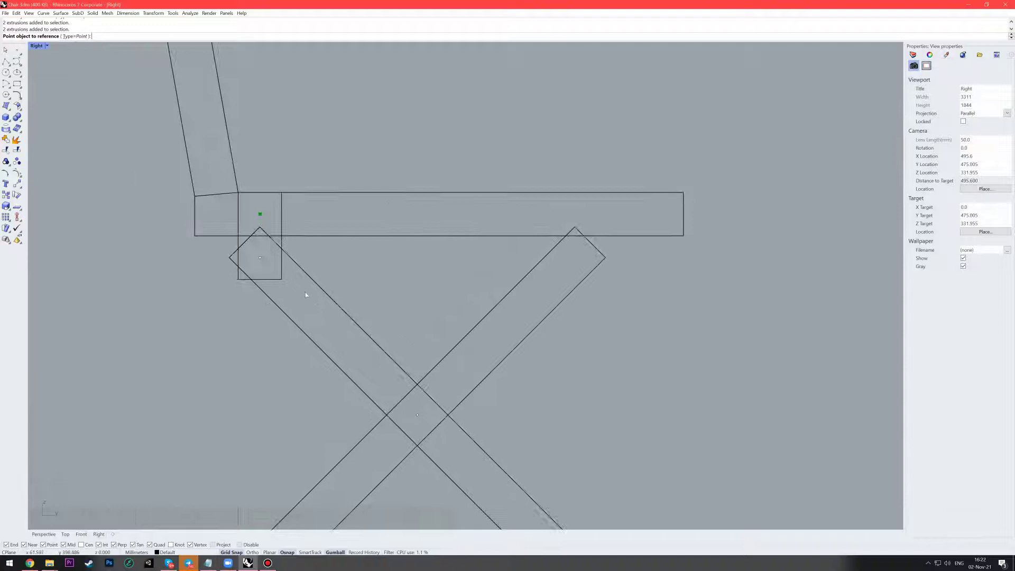
pyautogui.scroll(4, 272, 270)
pyautogui.click(253, 251)
pyautogui.scroll(-4, 772, 307)
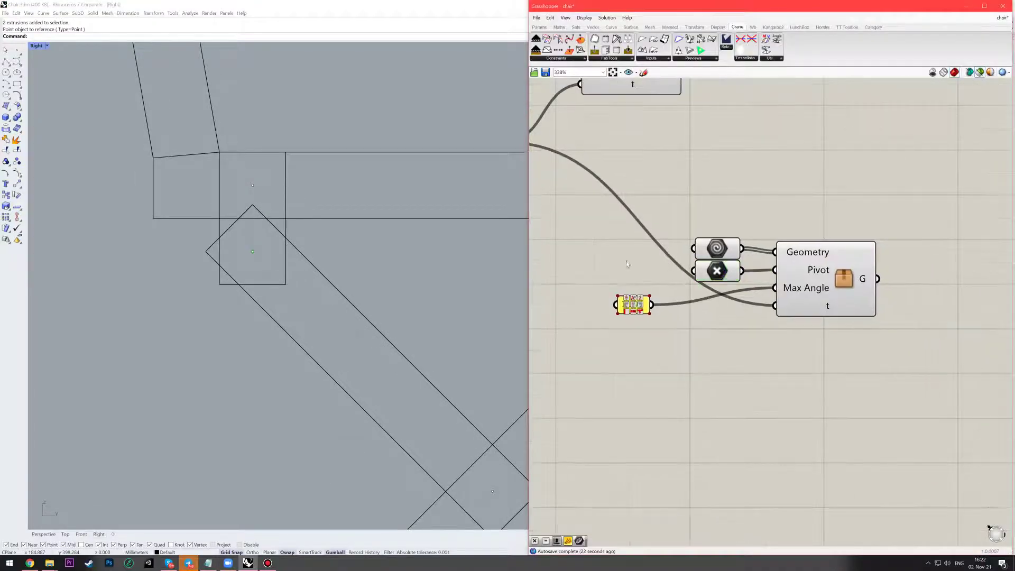
pyautogui.moveTo(418, 315); pyautogui.dragTo(288, 298, button='right')
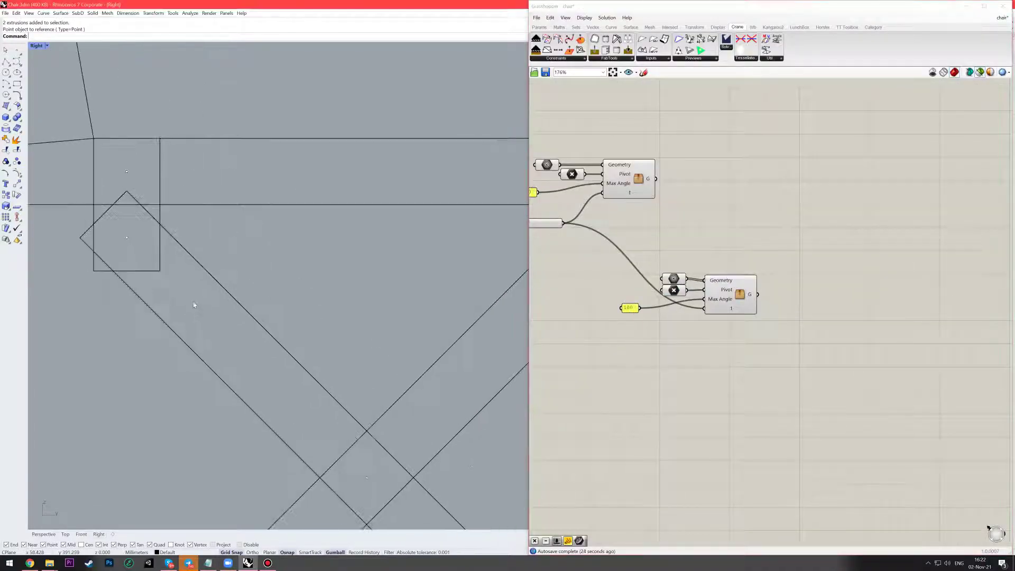
# Step: Set the copied Max Angle panel to 45 and test the leg's rotation with the slider at 0.575
pyautogui.scroll(-2, 290, 301)
pyautogui.doubleClick(629, 308)
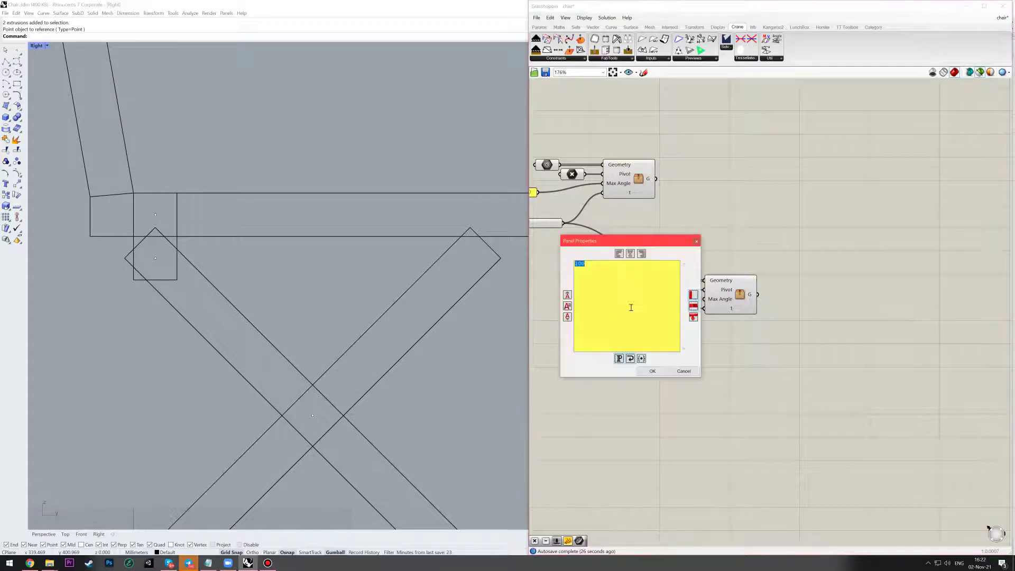
pyautogui.write('4.5')
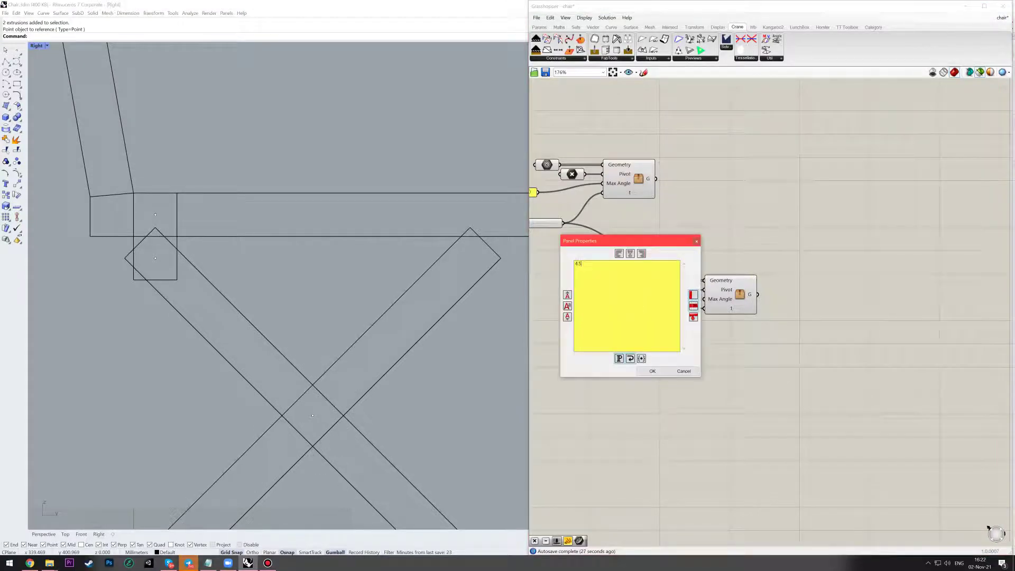
pyautogui.click(659, 372)
pyautogui.click(727, 307)
pyautogui.moveTo(691, 266); pyautogui.dragTo(792, 285, button='right')
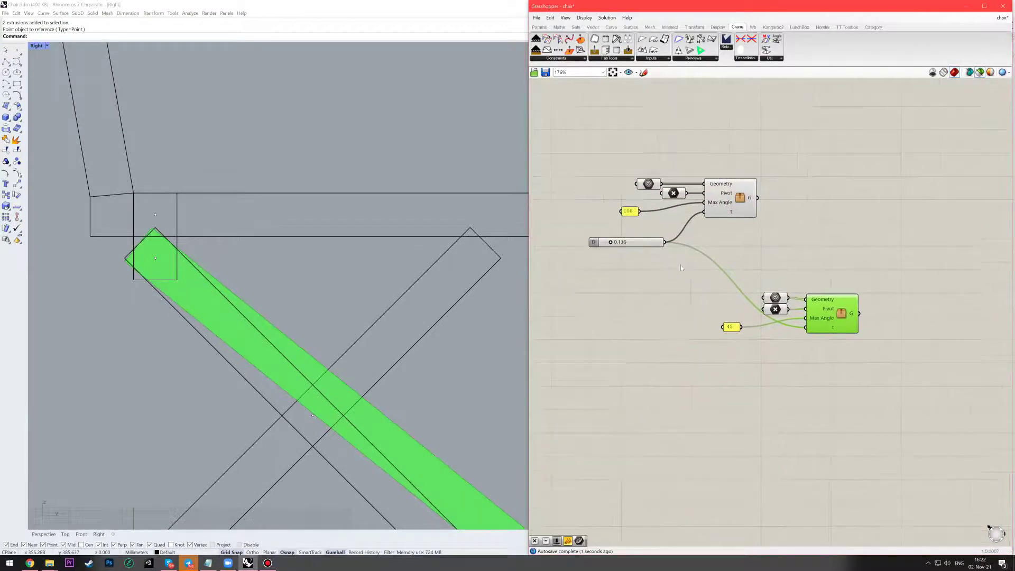
pyautogui.moveTo(609, 243); pyautogui.dragTo(635, 257)
# Step: Set the leg's Max Angle panel to -45 to reverse the rotation direction and preview the leg component
pyautogui.scroll(5, 726, 324)
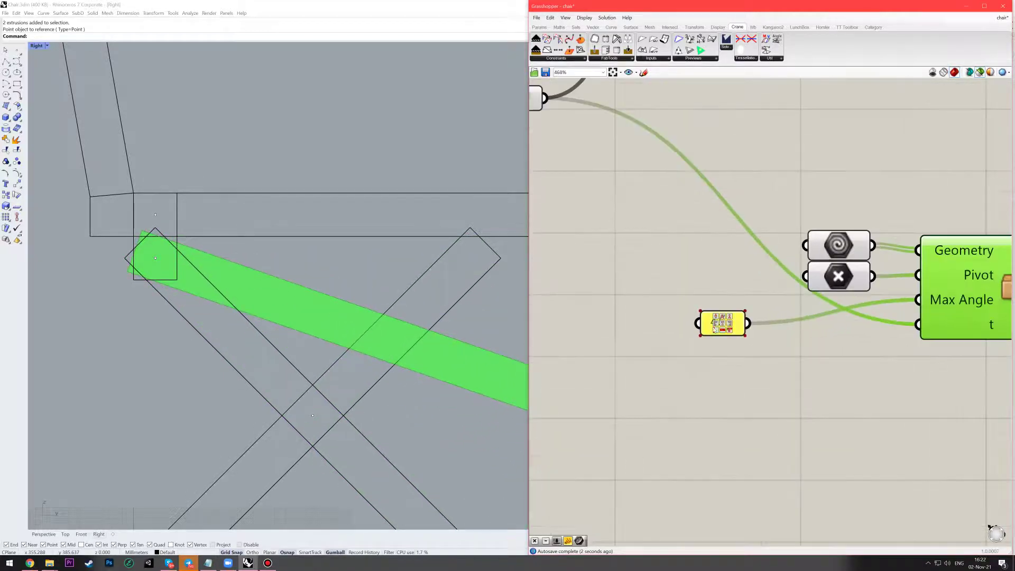
pyautogui.scroll(-6, 725, 326)
pyautogui.doubleClick(725, 325)
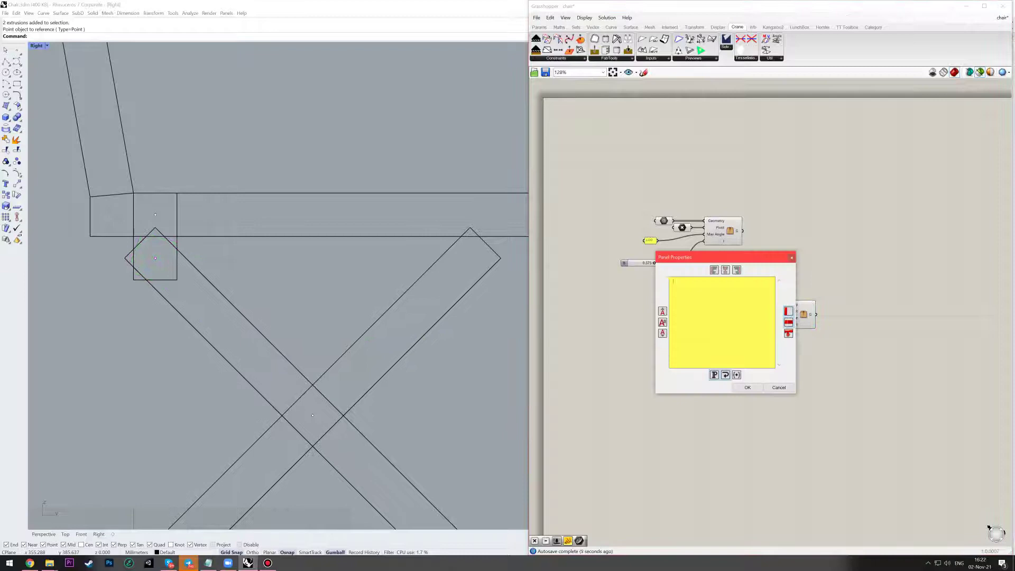
pyautogui.click(749, 387)
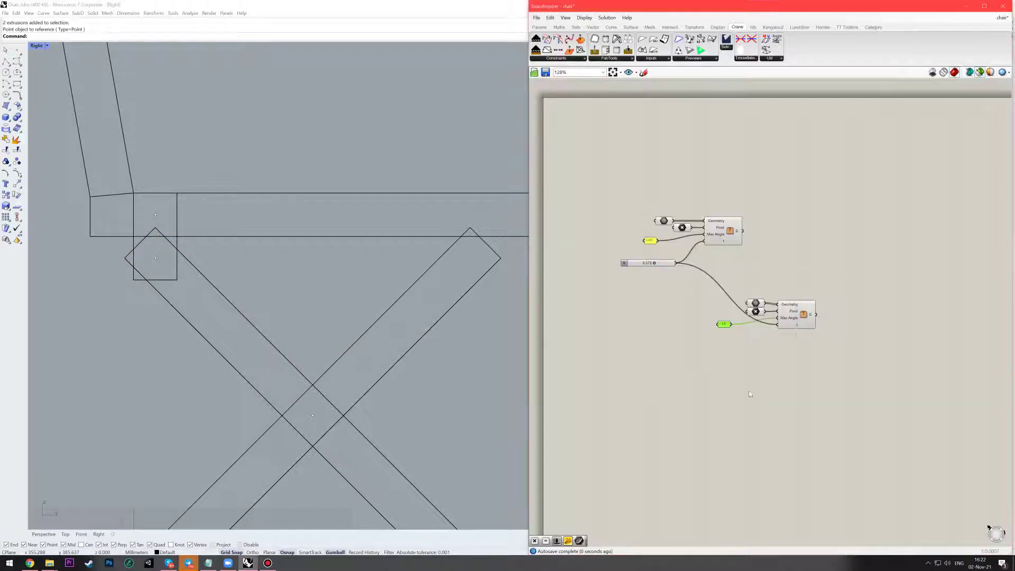
pyautogui.click(804, 316)
pyautogui.moveTo(287, 360); pyautogui.dragTo(278, 335, button='right')
pyautogui.moveTo(692, 346); pyautogui.dragTo(719, 341, button='right')
# Step: Preview the seat and leg rotation components together and set the shared slider to 1.000
pyautogui.scroll(2, 715, 267)
pyautogui.keyDown('shift'); pyautogui.click(763, 203); pyautogui.keyUp('shift')
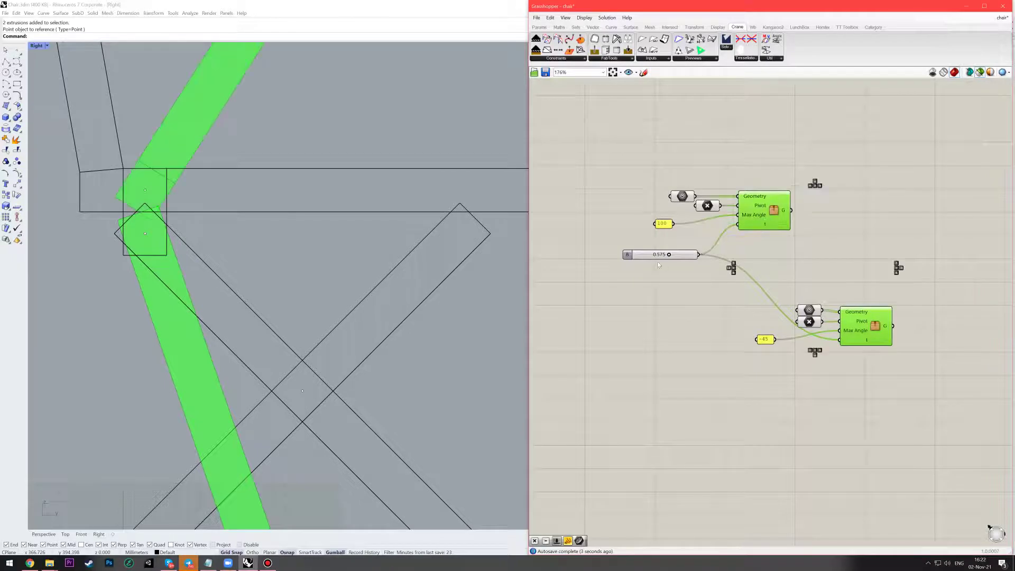
pyautogui.scroll(-1, 661, 260)
pyautogui.moveTo(668, 258); pyautogui.dragTo(700, 263)
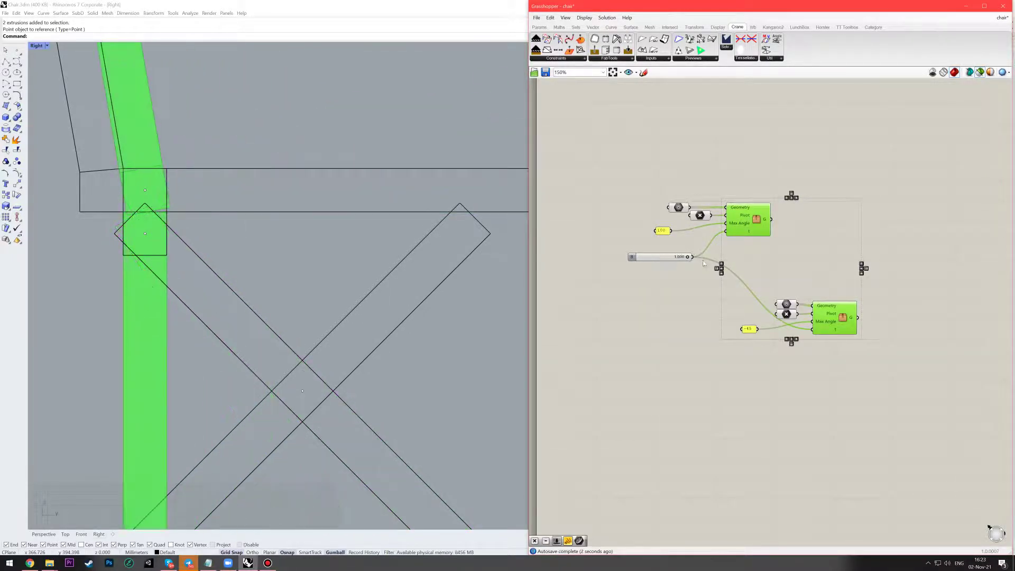
pyautogui.scroll(-10, 280, 276)
pyautogui.moveTo(313, 276); pyautogui.dragTo(341, 263, button='right')
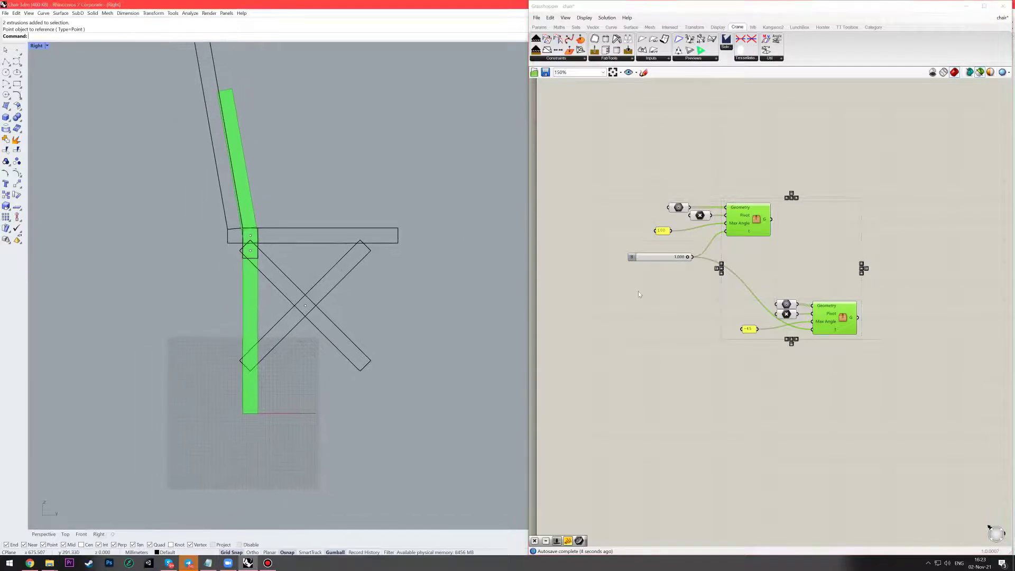
# Step: Set the shared slider to 0.566 to show the seat and leg partly folded
pyautogui.moveTo(615, 265); pyautogui.dragTo(545, 271, button='right')
pyautogui.moveTo(335, 301); pyautogui.dragTo(321, 295, button='right')
pyautogui.scroll(4, 562, 283)
pyautogui.scroll(1, 634, 261)
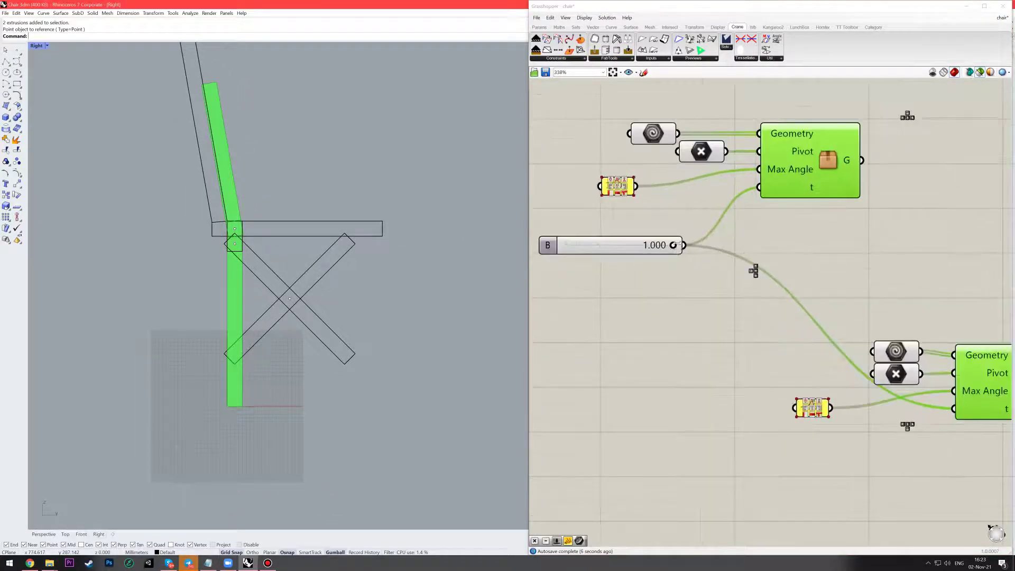
pyautogui.moveTo(673, 247); pyautogui.dragTo(628, 255)
pyautogui.moveTo(298, 320); pyautogui.dragTo(294, 337, button='right')
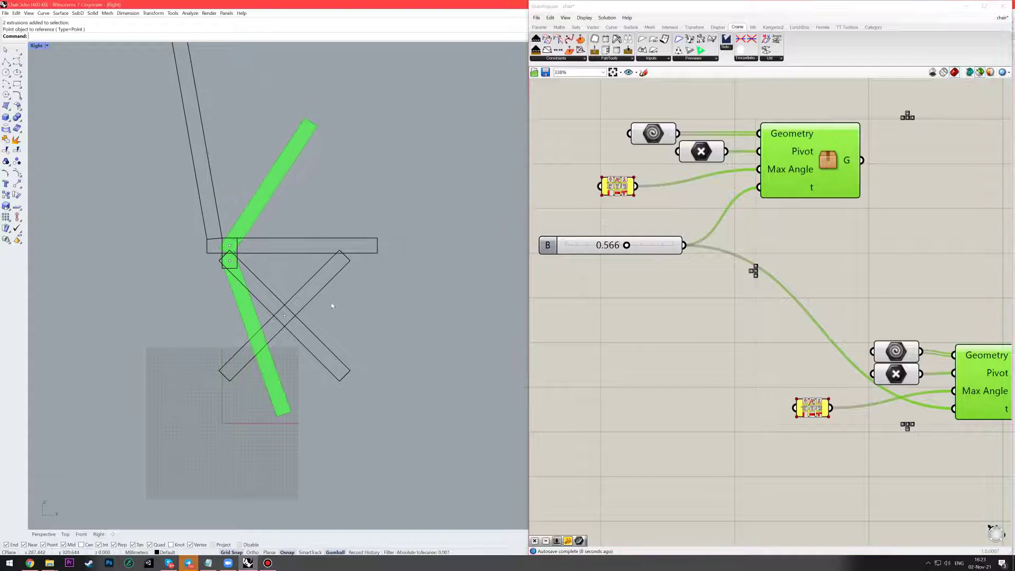
pyautogui.moveTo(322, 276); pyautogui.dragTo(321, 276)
pyautogui.click(359, 296)
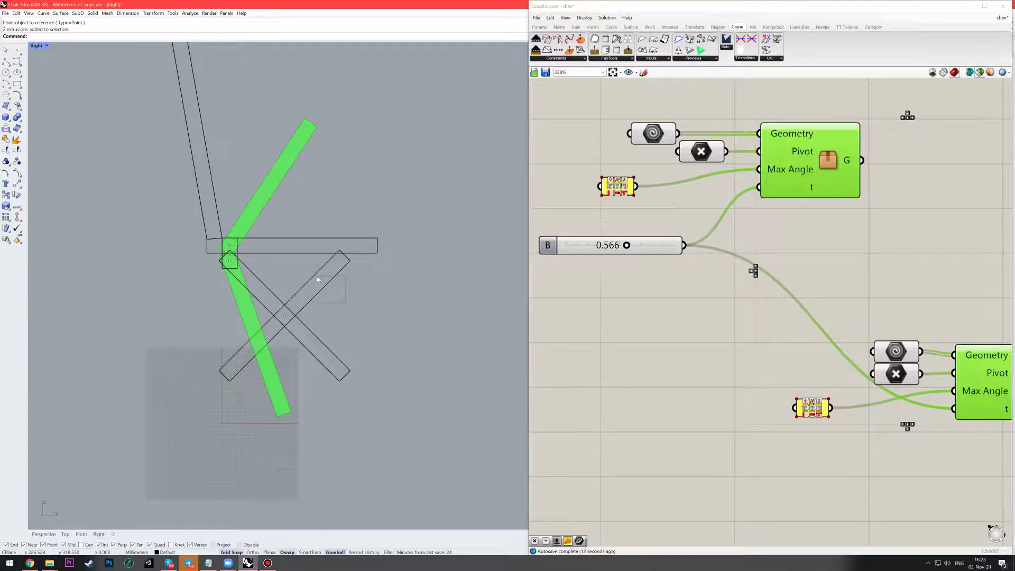
pyautogui.moveTo(313, 305); pyautogui.dragTo(325, 324, button='right')
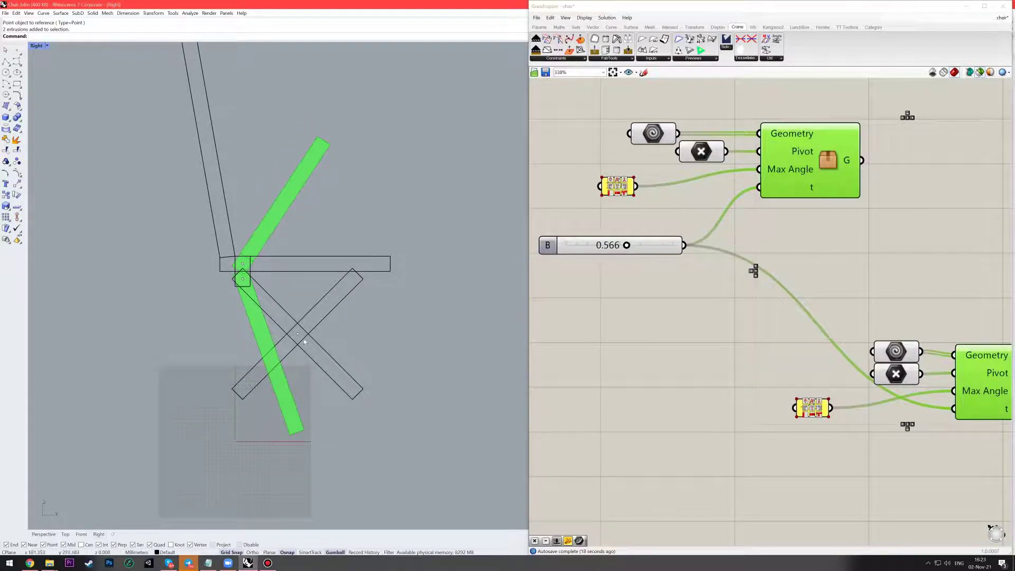
pyautogui.scroll(-2, 812, 319)
pyautogui.moveTo(811, 320); pyautogui.dragTo(711, 268, button='right')
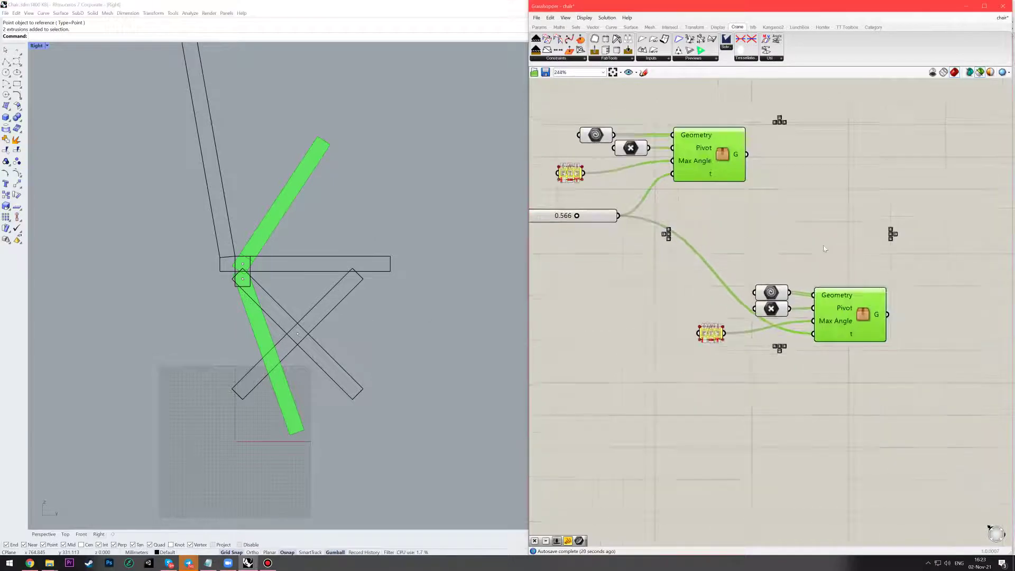
# Step: Duplicate the leg's rotation component with its geometry, pivot and Max Angle inputs, placing the copy below the original
pyautogui.click(836, 238)
pyautogui.moveTo(836, 238); pyautogui.dragTo(771, 225, button='right')
pyautogui.moveTo(828, 367); pyautogui.dragTo(630, 274)
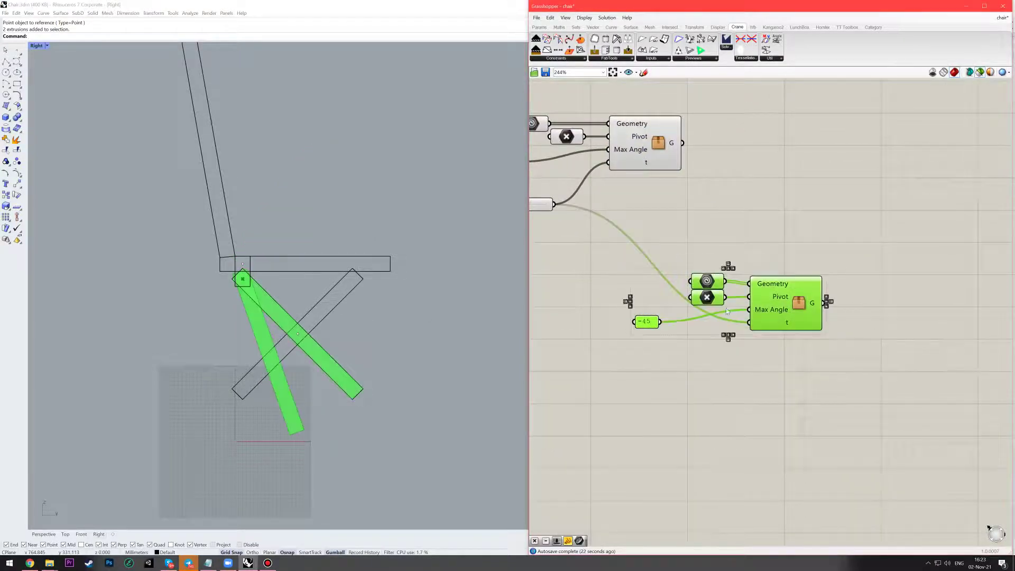
pyautogui.moveTo(798, 308); pyautogui.dragTo(726, 276, button='right')
pyautogui.moveTo(725, 276); pyautogui.dragTo(897, 384)
pyautogui.moveTo(900, 385); pyautogui.dragTo(781, 325, button='right')
pyautogui.moveTo(782, 324); pyautogui.dragTo(796, 402)
pyautogui.click(703, 366)
pyautogui.moveTo(703, 366); pyautogui.dragTo(733, 344, button='right')
# Step: Reference the second, crossing leg from the chair model in the copied Geometry parameter
pyautogui.click(741, 362)
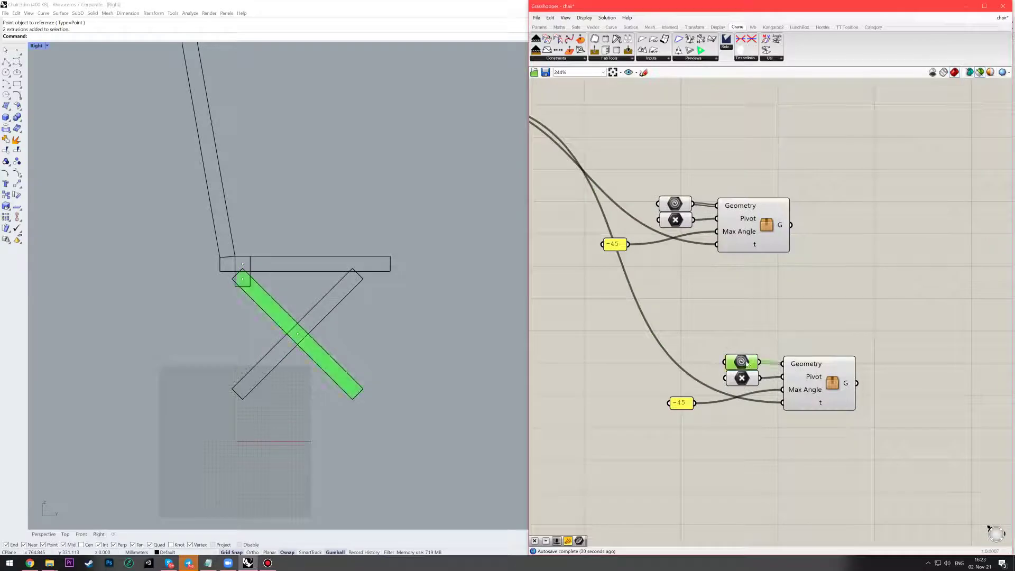
pyautogui.rightClick(742, 362)
pyautogui.click(778, 458)
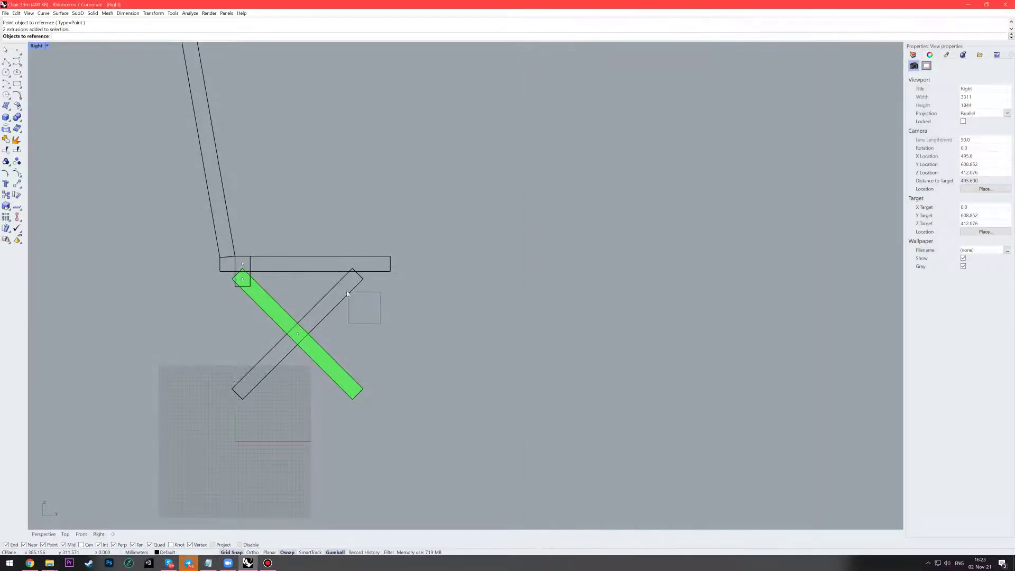
pyautogui.press('Return')
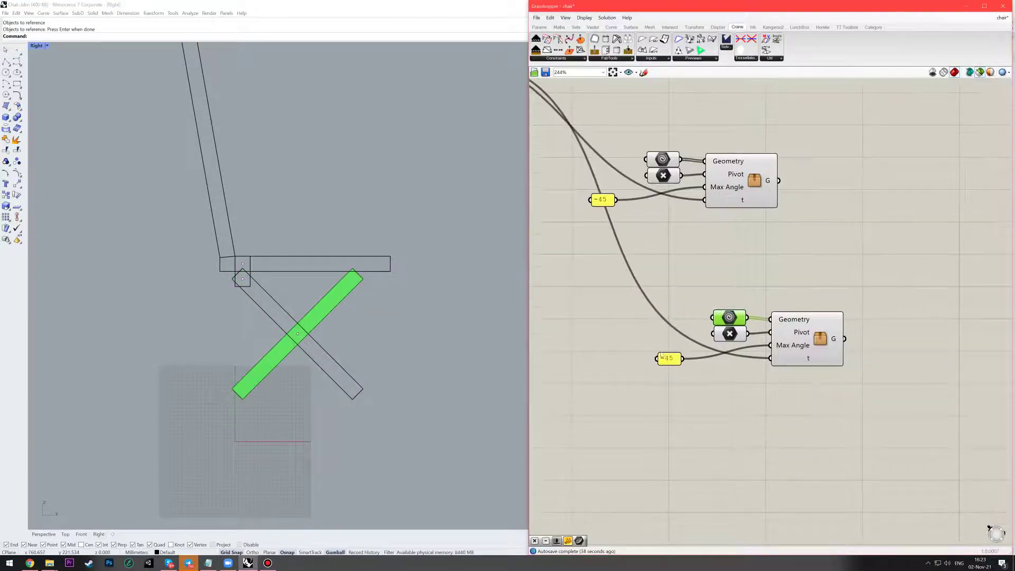
pyautogui.scroll(1, 661, 355)
pyautogui.scroll(-1, 700, 317)
pyautogui.scroll(1, 634, 373)
pyautogui.scroll(-1, 684, 346)
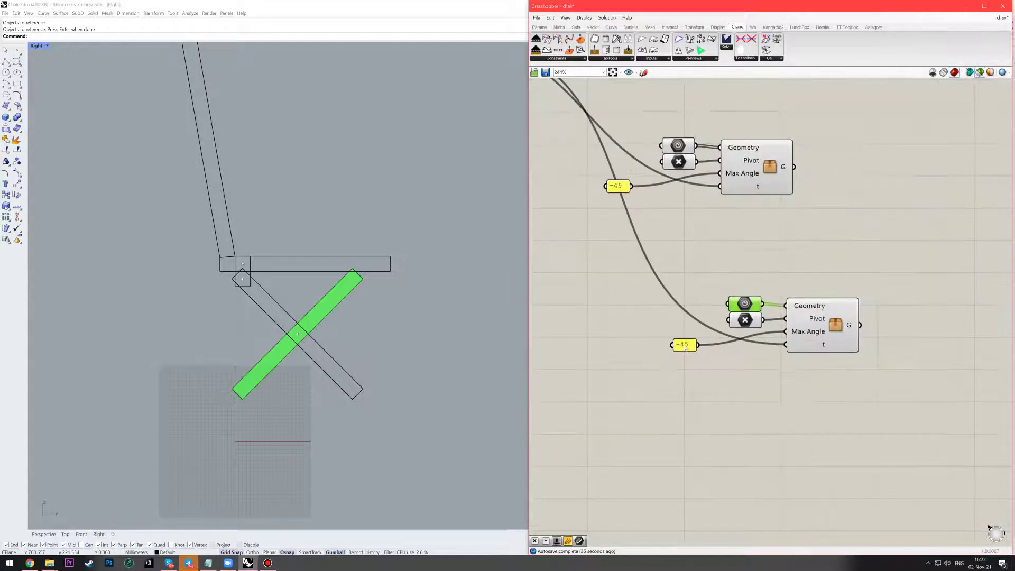
pyautogui.moveTo(685, 348); pyautogui.dragTo(732, 389, button='right')
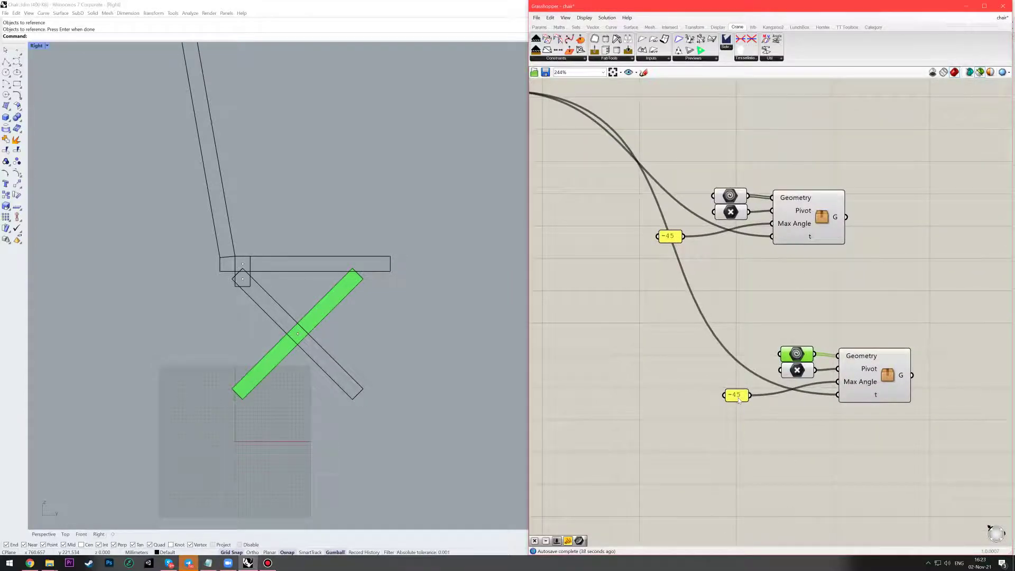
# Step: Set the copied pivot Point parameter to the point where the two legs cross
pyautogui.click(801, 372)
pyautogui.rightClick(801, 371)
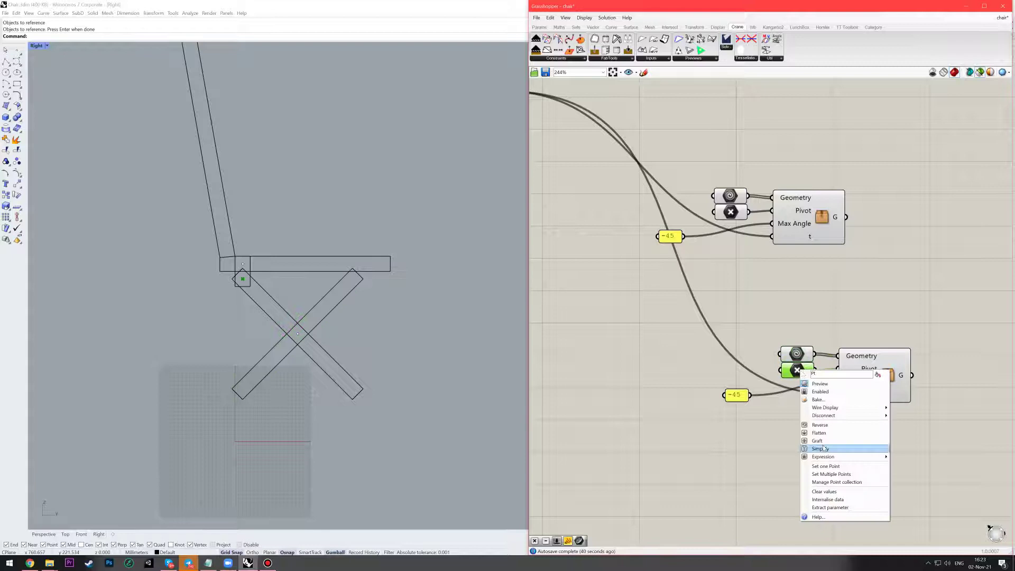
pyautogui.click(832, 469)
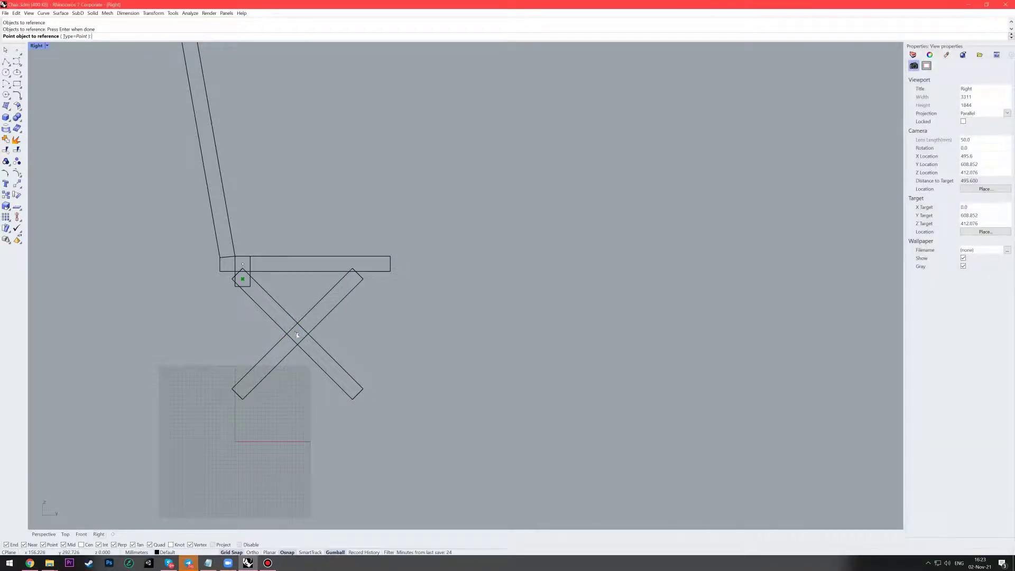
pyautogui.click(297, 335)
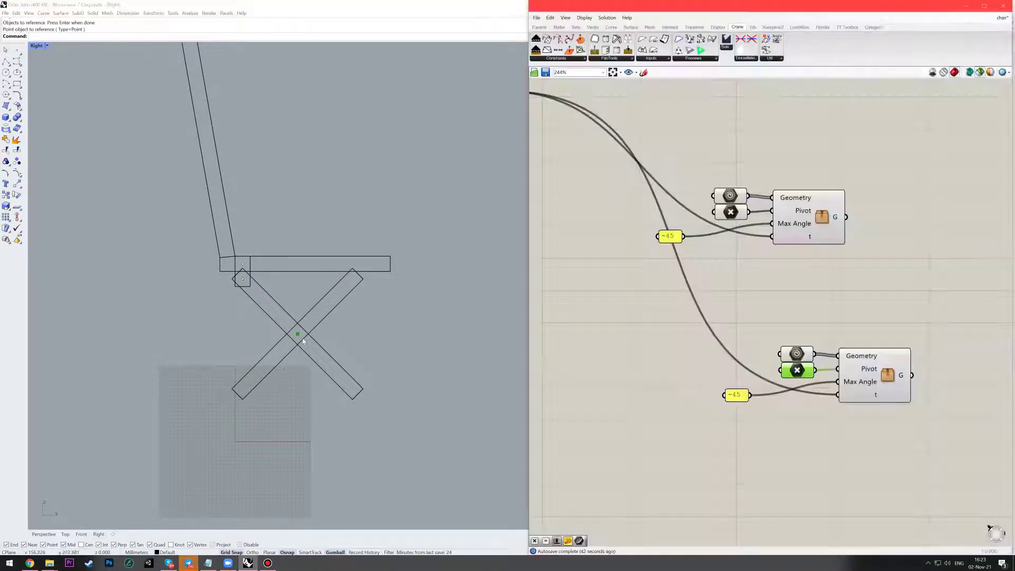
# Step: Set the copied Max Angle panel to -90 and preview the crossing leg's rotation
pyautogui.doubleClick(735, 394)
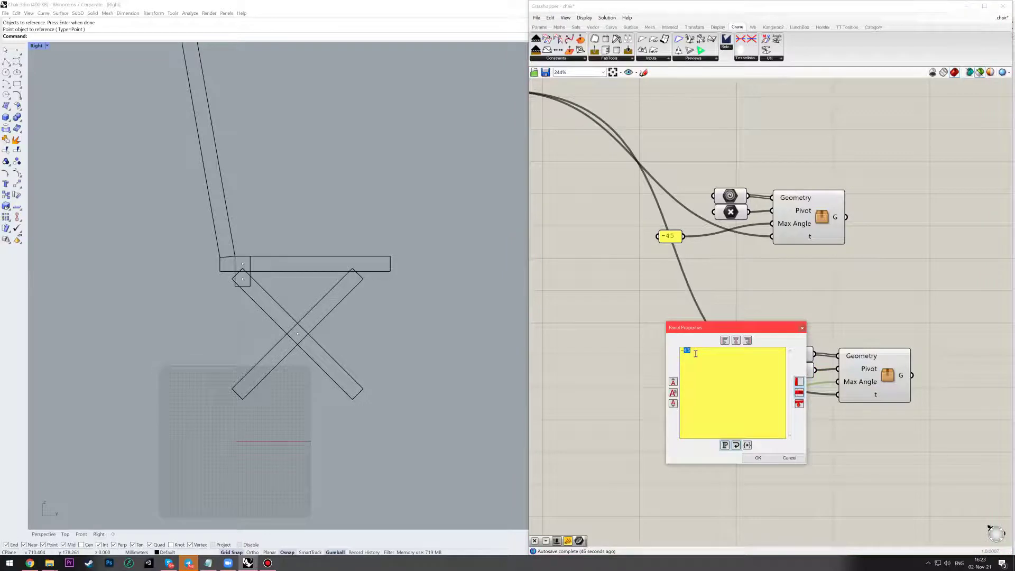
pyautogui.write('-90')
pyautogui.click(758, 458)
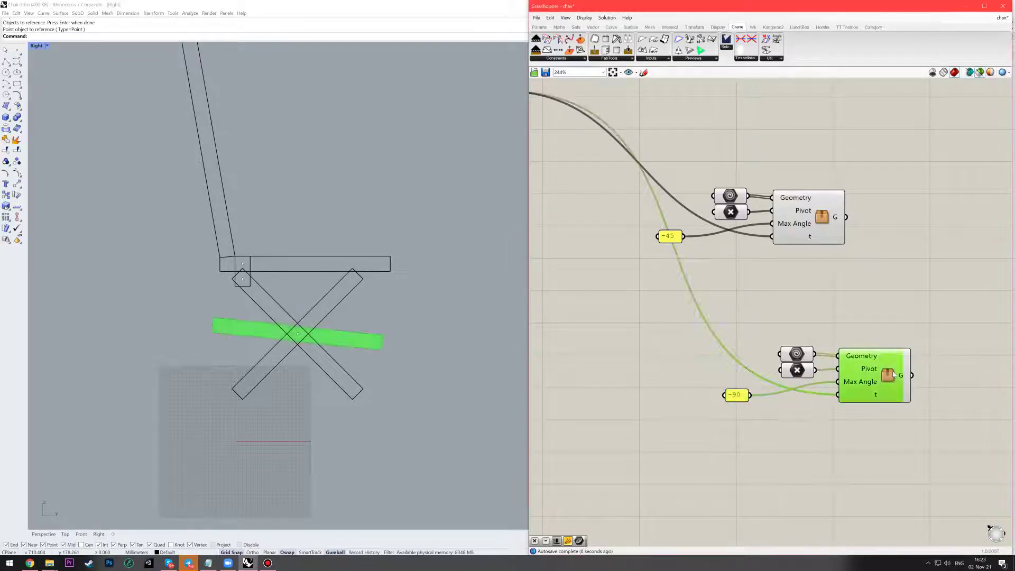
pyautogui.moveTo(674, 270); pyautogui.dragTo(712, 308, button='right')
pyautogui.moveTo(553, 146); pyautogui.dragTo(685, 238, button='right')
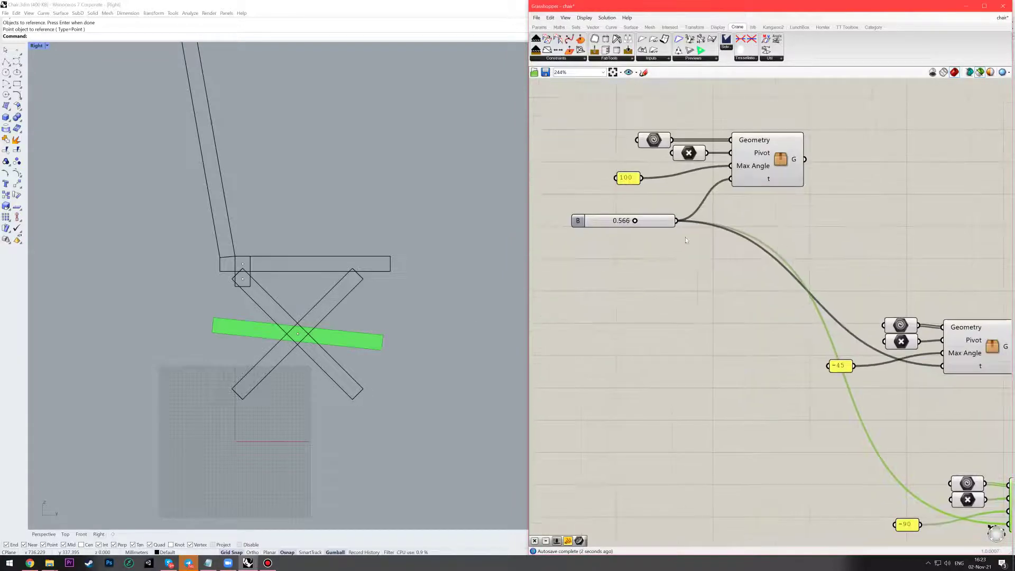
pyautogui.moveTo(892, 278); pyautogui.dragTo(799, 250, button='right')
pyautogui.scroll(-2, 799, 249)
pyautogui.moveTo(814, 296); pyautogui.dragTo(736, 245, button='right')
pyautogui.scroll(3, 739, 370)
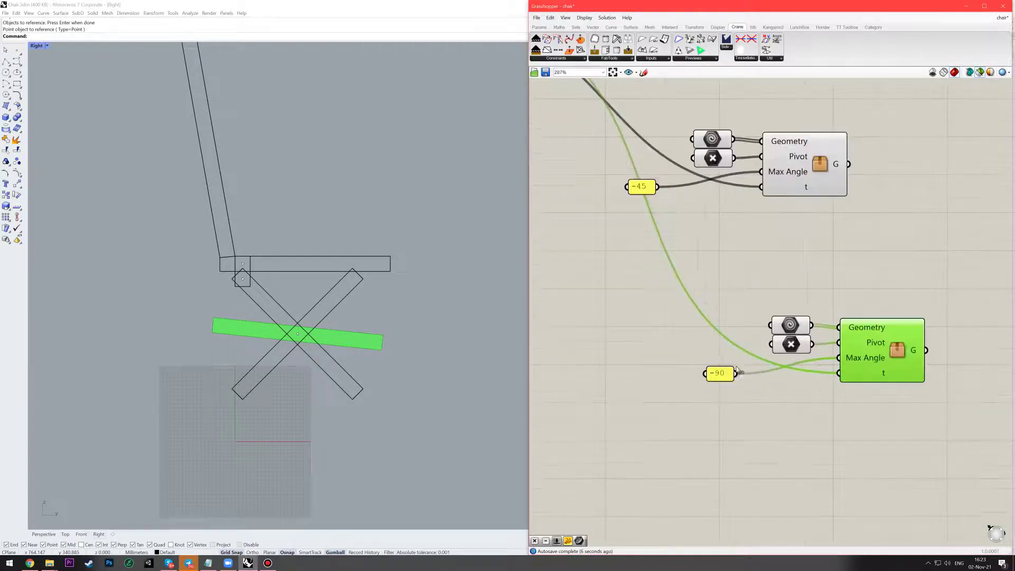
# Step: Set the crossing leg's Max Angle panel to 90 and preview the two leg components in turn
pyautogui.doubleClick(712, 370)
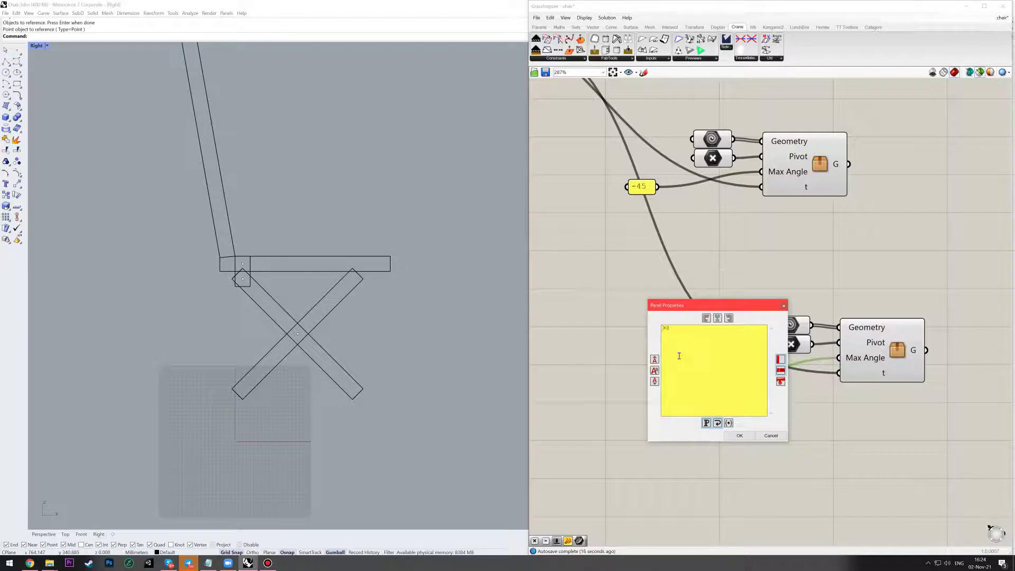
pyautogui.click(739, 435)
pyautogui.click(894, 350)
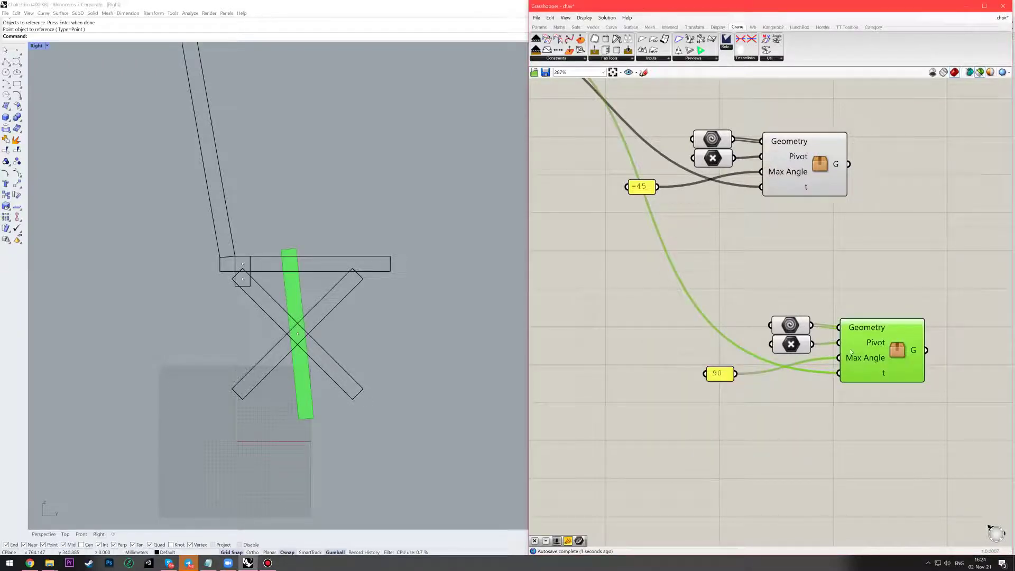
pyautogui.moveTo(740, 290); pyautogui.dragTo(752, 322, button='right')
pyautogui.scroll(-2, 751, 247)
pyautogui.click(811, 213)
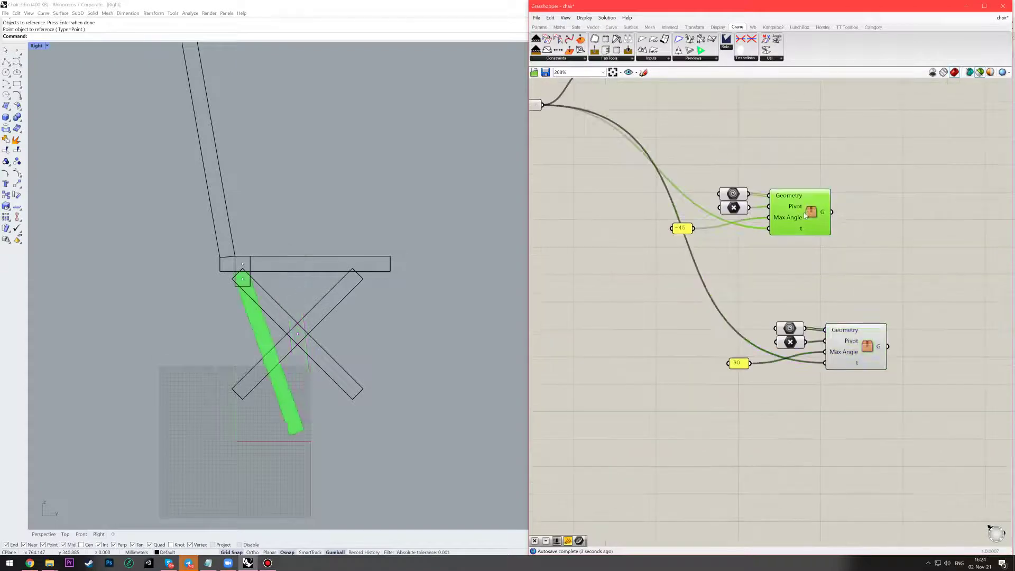
pyautogui.moveTo(824, 246); pyautogui.dragTo(752, 238, button='right')
pyautogui.moveTo(732, 284); pyautogui.dragTo(754, 284, button='right')
pyautogui.click(810, 338)
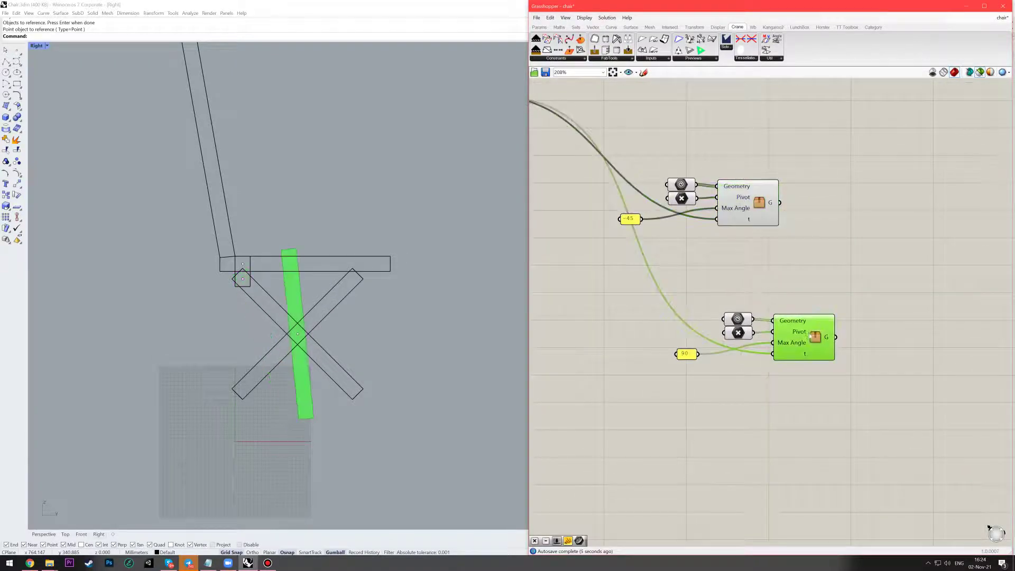
# Step: Set the shared slider to 0.528 and preview the seat and both leg rotation components together
pyautogui.moveTo(651, 268); pyautogui.dragTo(814, 343, button='right')
pyautogui.scroll(-2, 815, 343)
pyautogui.scroll(3, 659, 243)
pyautogui.moveTo(691, 215)
pyautogui.mouseDown()
pyautogui.moveTo(752, 226)
pyautogui.moveTo(640, 222)
pyautogui.moveTo(712, 229)
pyautogui.moveTo(668, 229)
pyautogui.moveTo(709, 230)
pyautogui.moveTo(675, 229)
pyautogui.moveTo(690, 230)
pyautogui.mouseUp()
pyautogui.scroll(-1, 817, 275)
pyautogui.moveTo(821, 275); pyautogui.dragTo(630, 221, button='right')
pyautogui.keyDown('shift'); pyautogui.click(832, 286); pyautogui.keyUp('shift')
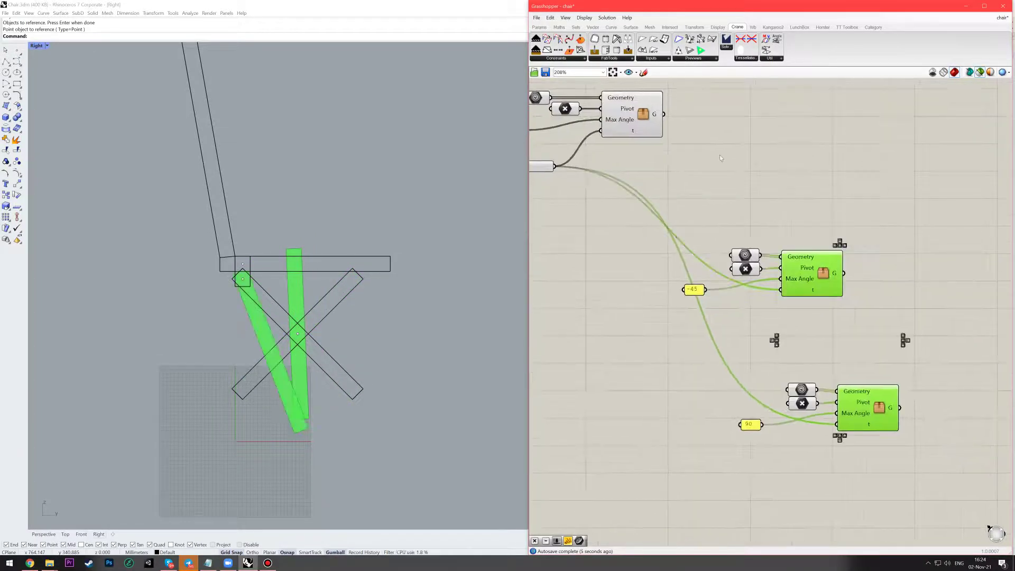
pyautogui.moveTo(740, 174); pyautogui.dragTo(776, 226, button='right')
pyautogui.keyDown('shift'); pyautogui.click(682, 179); pyautogui.keyUp('shift')
pyautogui.moveTo(711, 220); pyautogui.dragTo(873, 251, button='right')
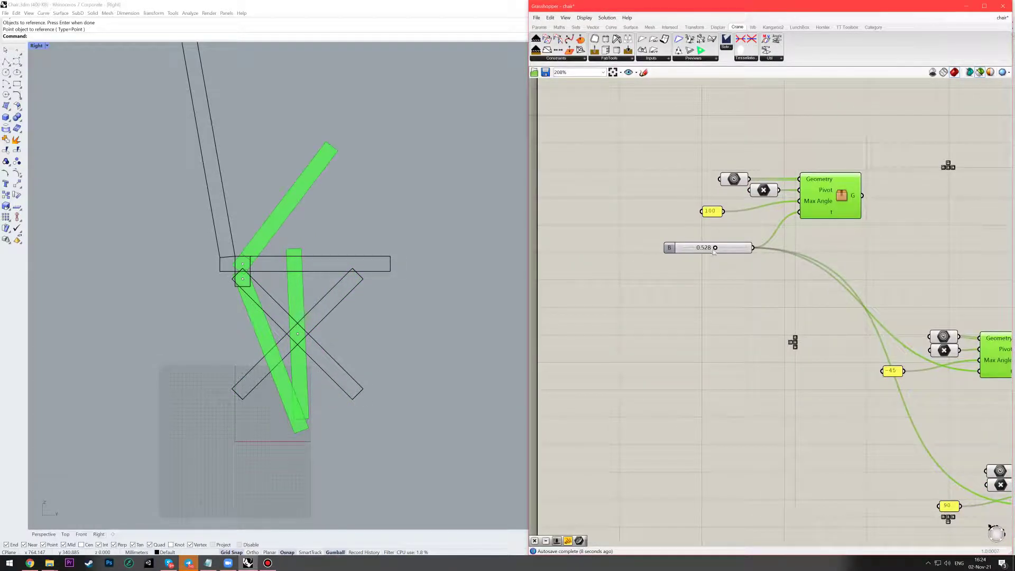
# Step: Set the shared slider to 0.267 and inspect how the seat and both legs fold together
pyautogui.moveTo(714, 252)
pyautogui.mouseDown()
pyautogui.moveTo(732, 253)
pyautogui.moveTo(714, 252)
pyautogui.mouseUp()
pyautogui.moveTo(788, 272); pyautogui.dragTo(722, 257, button='right')
pyautogui.scroll(-1, 724, 257)
pyautogui.scroll(1, 721, 258)
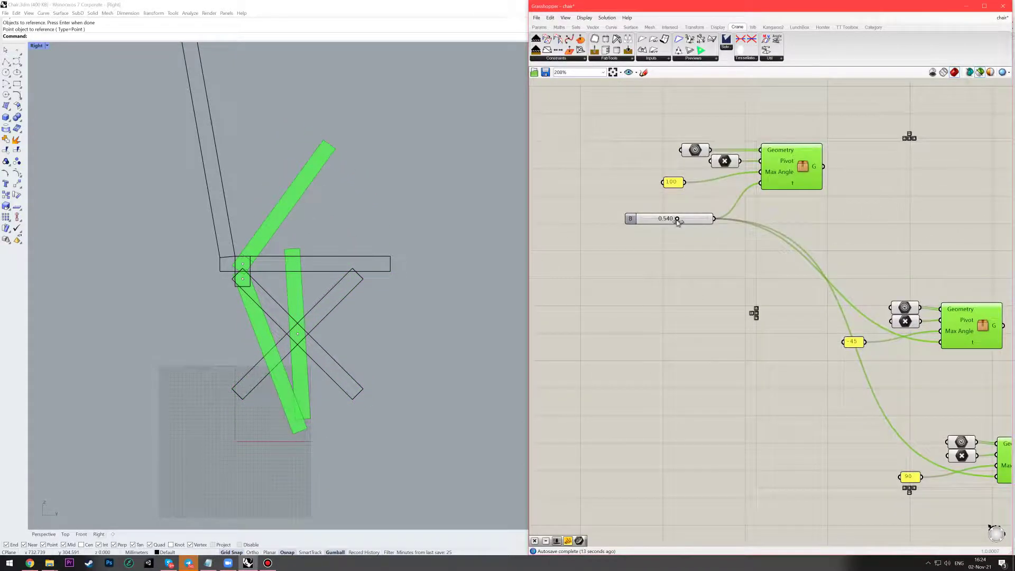
pyautogui.moveTo(678, 219); pyautogui.dragTo(656, 225)
pyautogui.moveTo(313, 311); pyautogui.dragTo(348, 318, button='right')
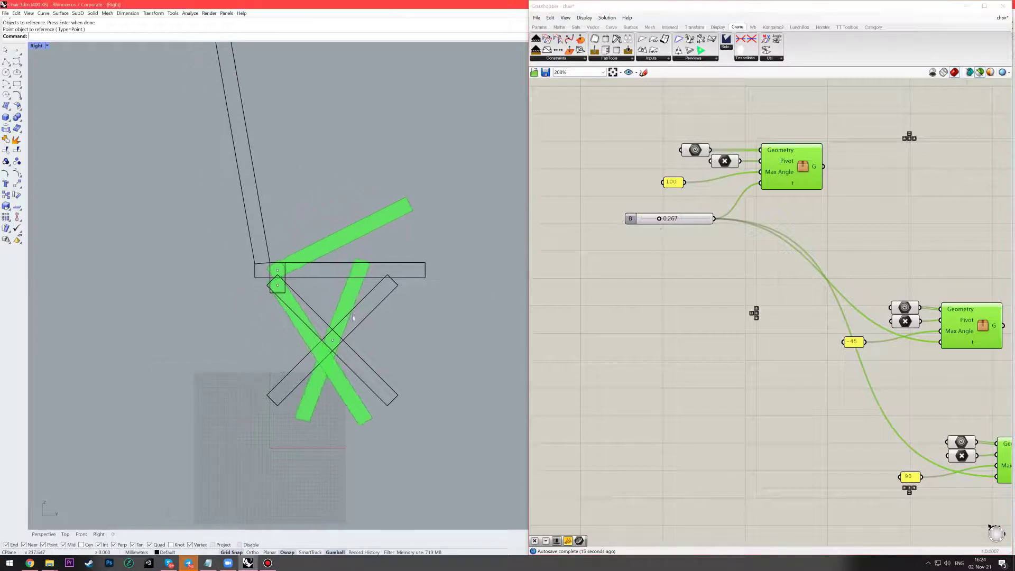
pyautogui.moveTo(601, 347); pyautogui.dragTo(574, 333, button='right')
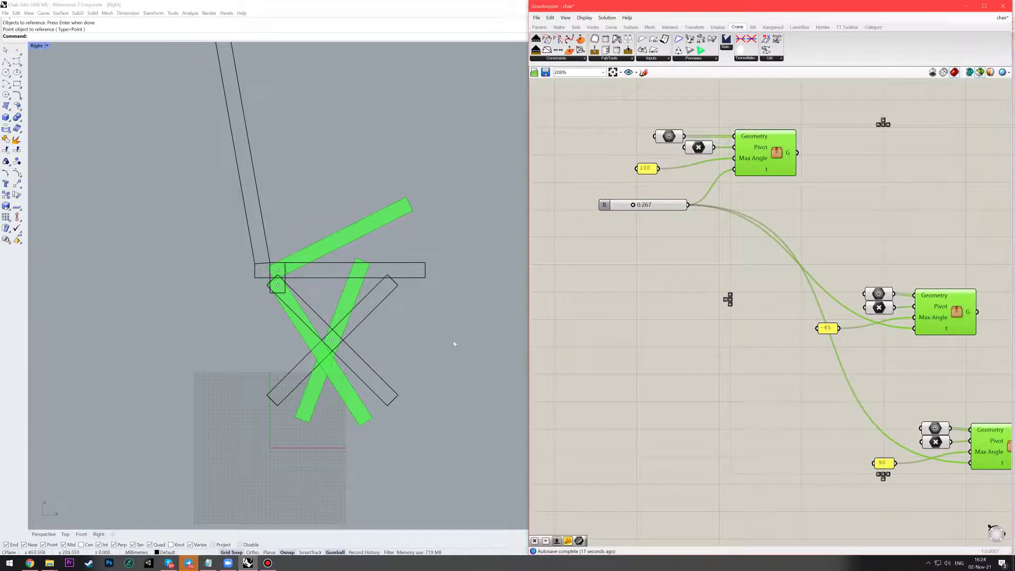
pyautogui.moveTo(802, 284); pyautogui.dragTo(669, 231, button='right')
# Step: Add the crossing leg's rotated output to the first leg's Geometry input alongside its existing source, and preview the result
pyautogui.click(865, 410)
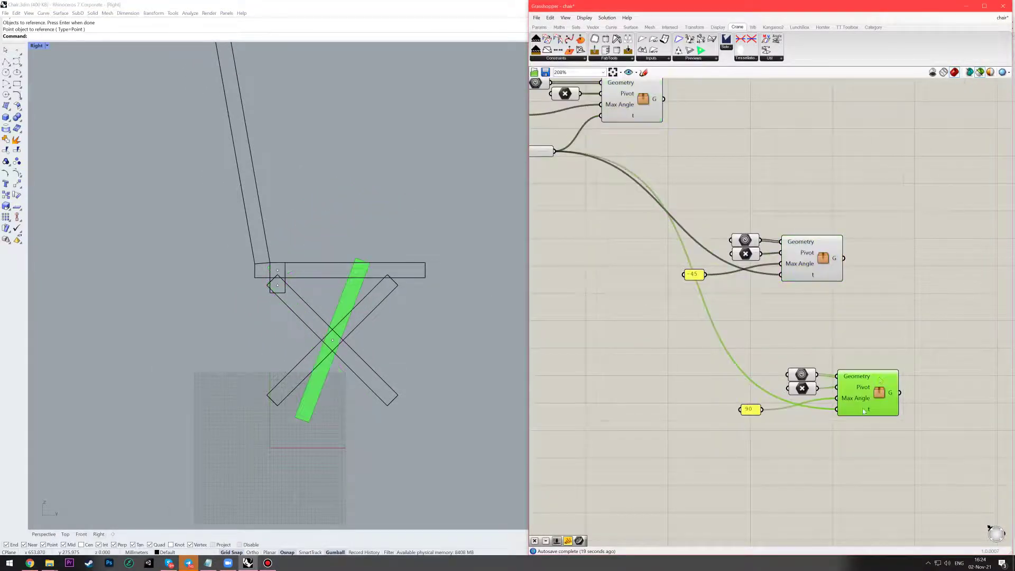
pyautogui.click(897, 337)
pyautogui.moveTo(898, 336); pyautogui.dragTo(855, 348)
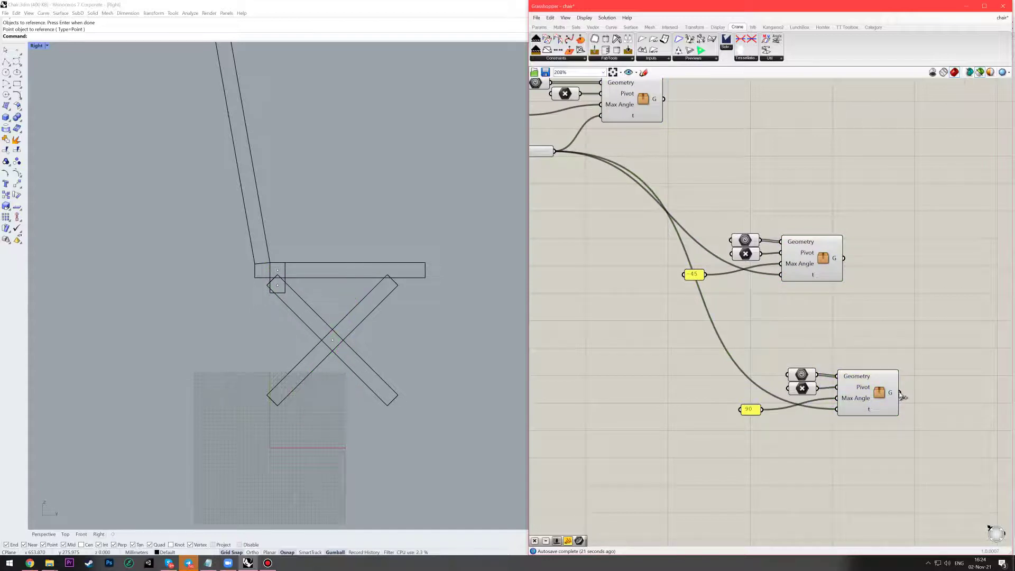
pyautogui.moveTo(901, 393)
pyautogui.mouseDown()
pyautogui.moveTo(830, 310)
pyautogui.moveTo(761, 299)
pyautogui.moveTo(783, 245)
pyautogui.mouseUp()
pyautogui.click(818, 257)
pyautogui.moveTo(819, 257); pyautogui.dragTo(778, 256, button='right')
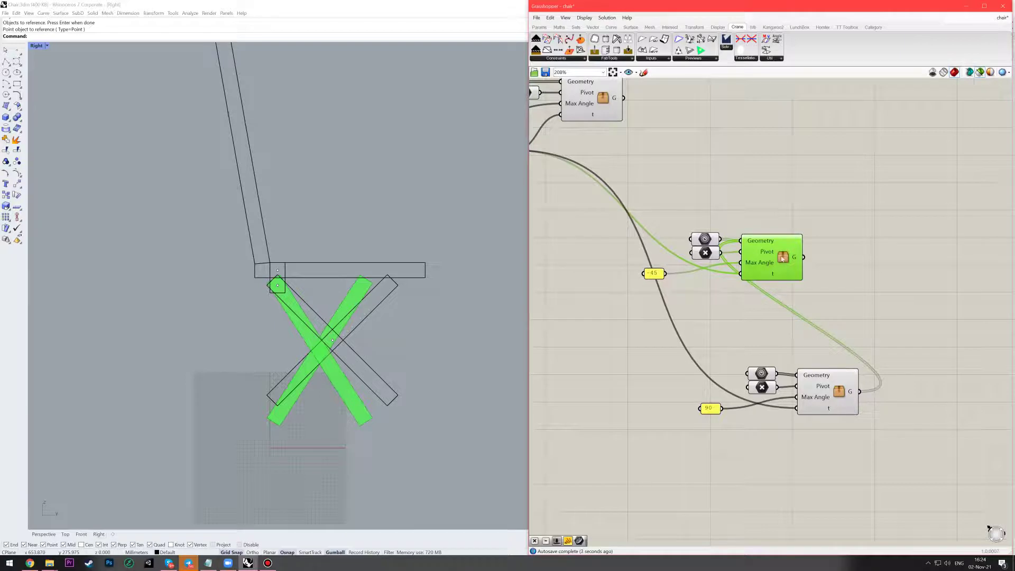
pyautogui.moveTo(782, 259); pyautogui.dragTo(810, 256)
pyautogui.moveTo(740, 179); pyautogui.dragTo(813, 202, button='right')
pyautogui.scroll(-2, 813, 201)
pyautogui.moveTo(889, 227); pyautogui.dragTo(787, 264, button='right')
pyautogui.scroll(2, 743, 200)
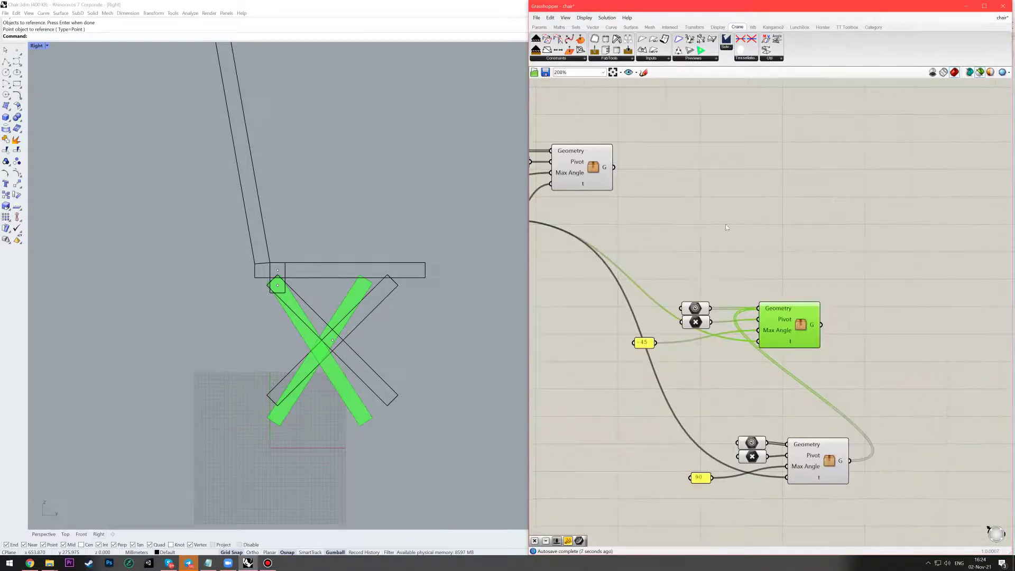
# Step: Add a Geometry parameter and feed it the outputs of the first leg and seat rotation components
pyautogui.moveTo(781, 219); pyautogui.dragTo(826, 250, button='right')
pyautogui.doubleClick(826, 250)
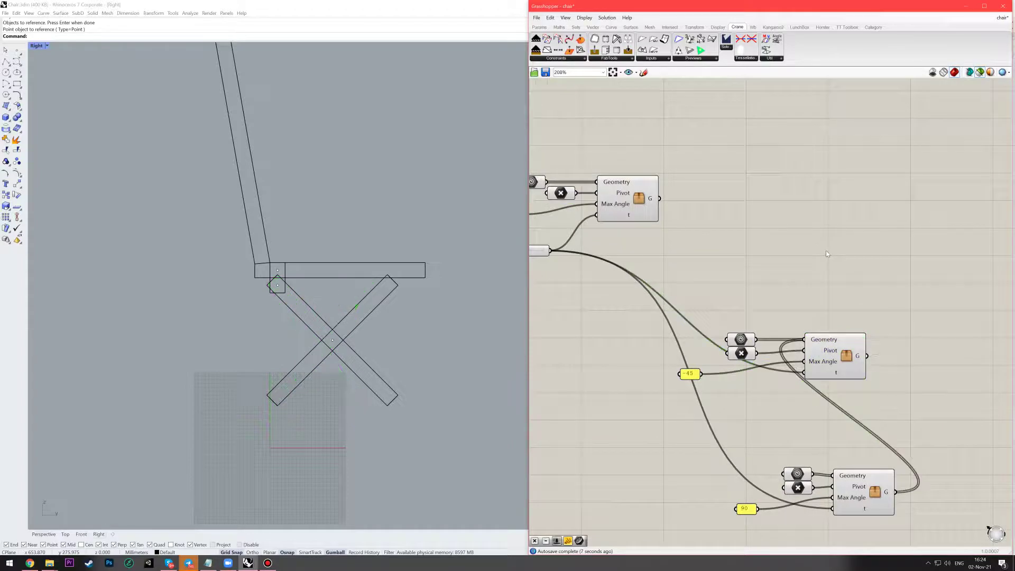
pyautogui.doubleClick(947, 286)
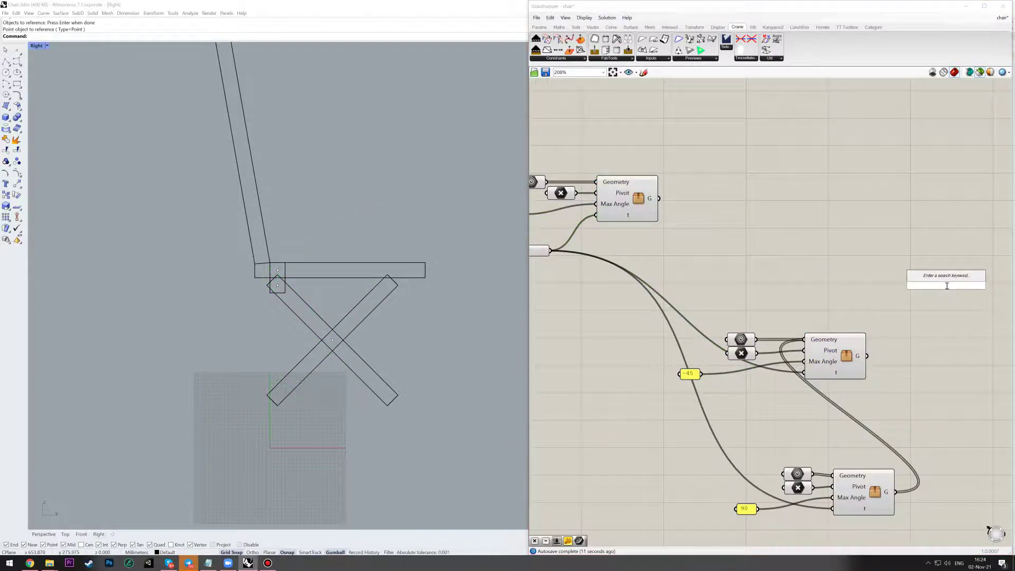
pyautogui.write('geo')
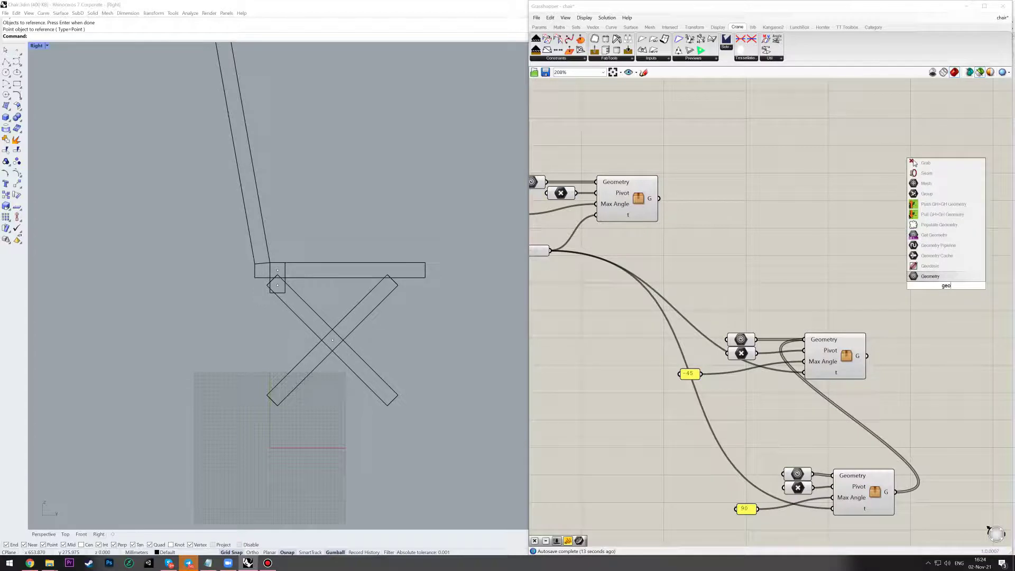
pyautogui.press('Return')
pyautogui.moveTo(867, 356); pyautogui.dragTo(932, 285)
pyautogui.moveTo(658, 198); pyautogui.dragTo(932, 286)
pyautogui.moveTo(942, 393); pyautogui.dragTo(868, 366, button='right')
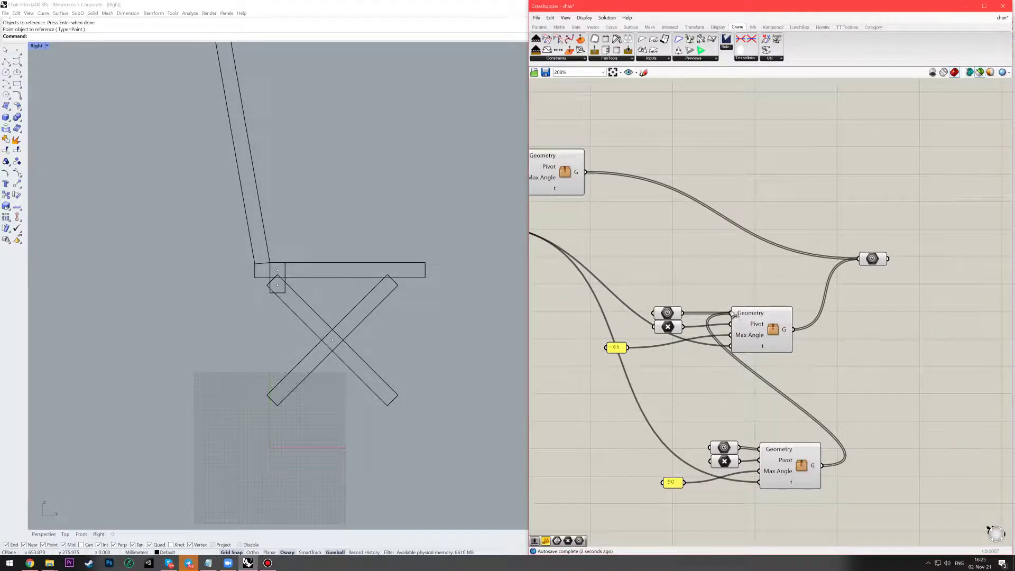
# Step: Preview the collected chair geometry and set the shared slider to 0.308 to test the folding
pyautogui.click(873, 259)
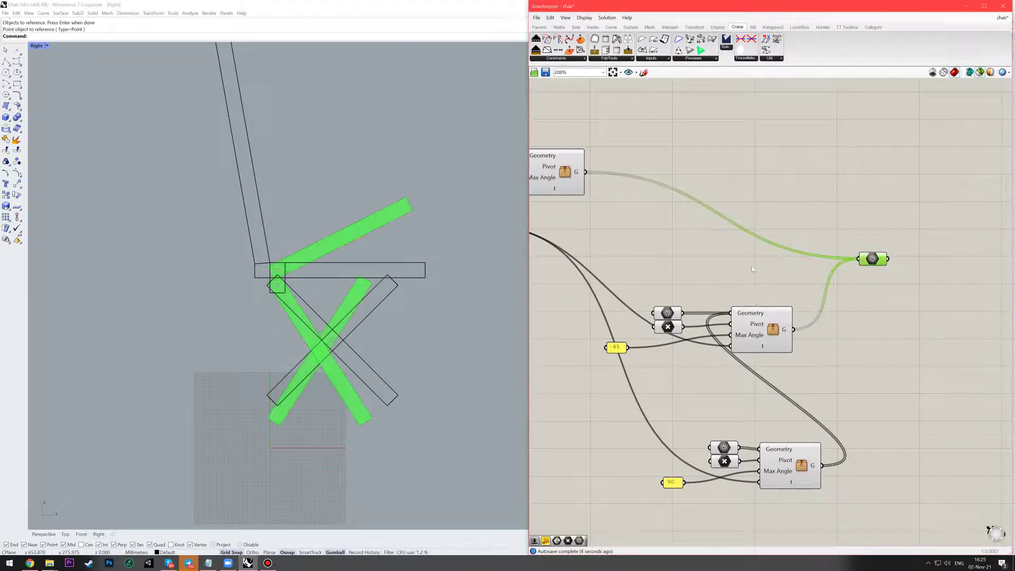
pyautogui.moveTo(632, 230); pyautogui.dragTo(811, 262, button='right')
pyautogui.scroll(-2, 812, 262)
pyautogui.scroll(3, 678, 243)
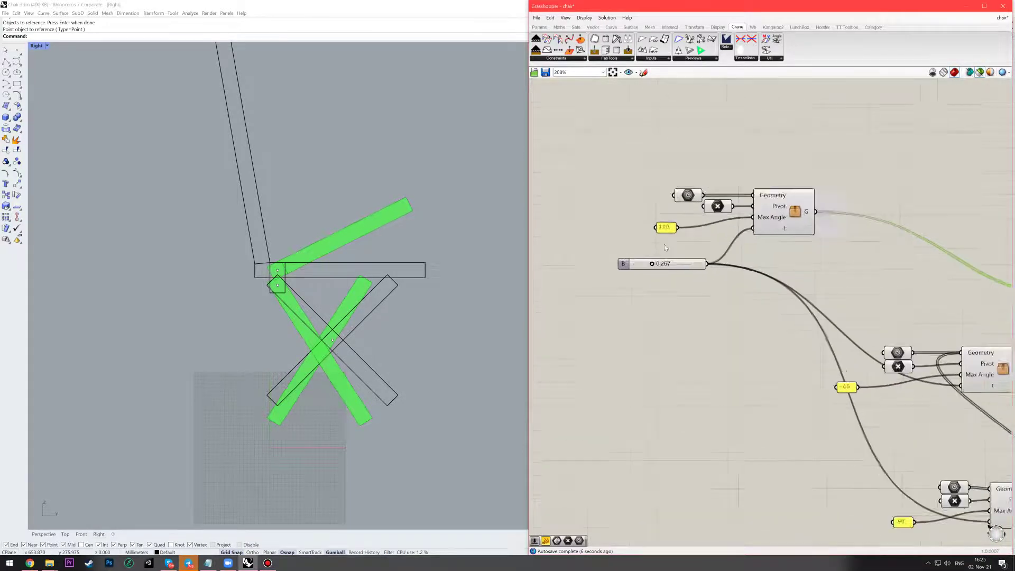
pyautogui.moveTo(655, 272); pyautogui.dragTo(629, 274, button='right')
pyautogui.moveTo(626, 263)
pyautogui.mouseDown()
pyautogui.moveTo(650, 268)
pyautogui.moveTo(608, 264)
pyautogui.moveTo(682, 267)
pyautogui.moveTo(600, 264)
pyautogui.moveTo(598, 273)
pyautogui.moveTo(692, 266)
pyautogui.moveTo(603, 271)
pyautogui.moveTo(626, 268)
pyautogui.mouseUp()
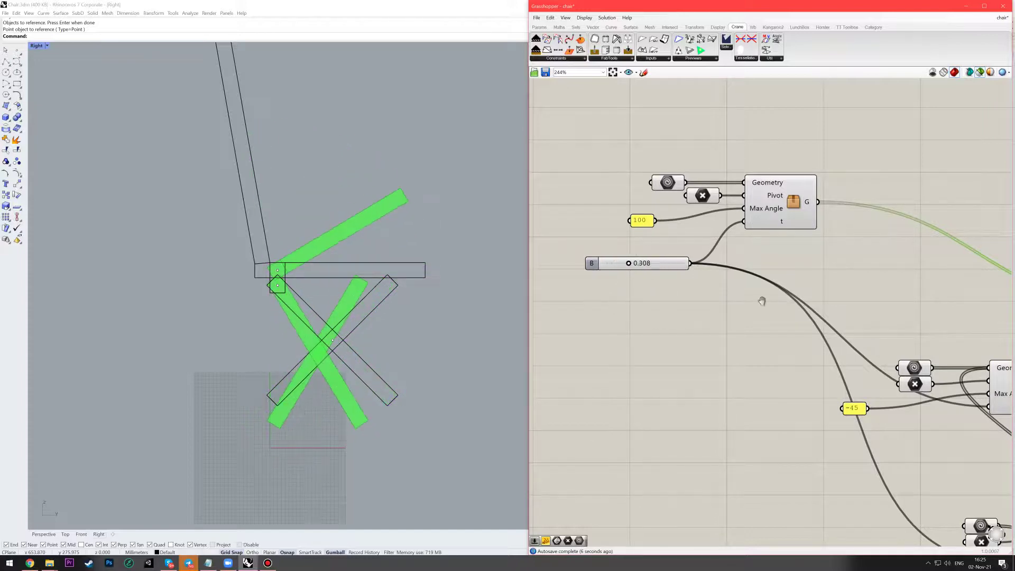
# Step: Copy the seat's Geometry parameter to the empty canvas area above the wire from the seat rotation component
pyautogui.scroll(-2, 868, 272)
pyautogui.moveTo(867, 272); pyautogui.dragTo(730, 307, button='right')
pyautogui.moveTo(827, 242); pyautogui.dragTo(792, 241, button='right')
pyautogui.click(792, 241)
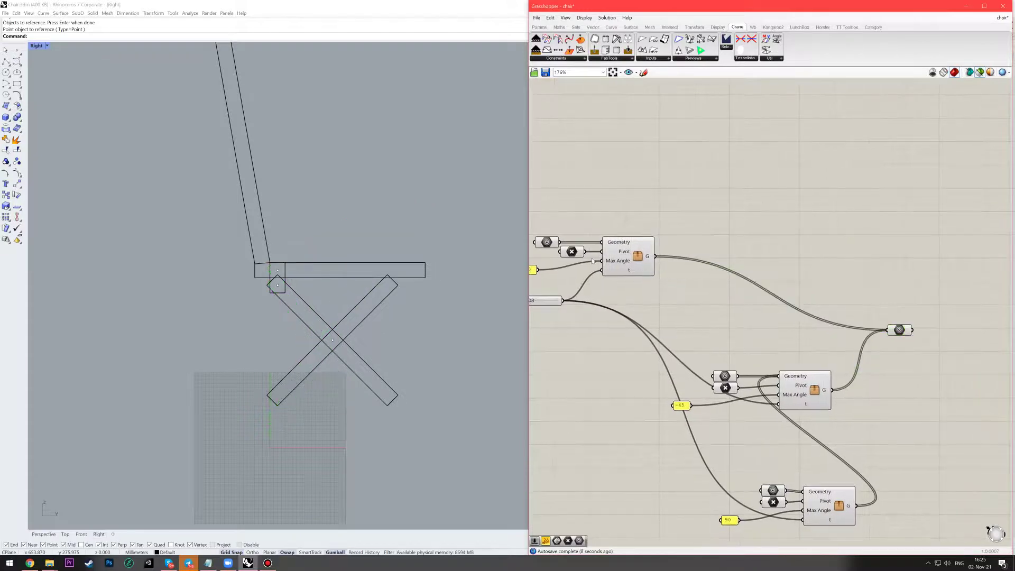
pyautogui.keyDown('alt'); pyautogui.moveTo(551, 246); pyautogui.dragTo(751, 231); pyautogui.keyUp('alt')
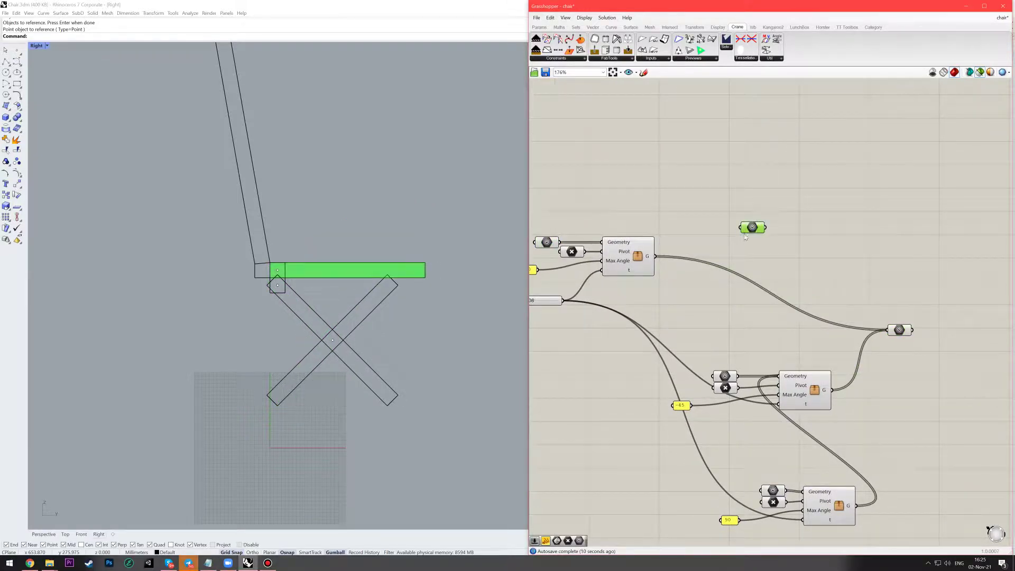
# Step: Reference the chair's backrest and hinge solids in the copied Geometry parameter and add its output to the collected chair geometry
pyautogui.moveTo(351, 136); pyautogui.dragTo(177, 186)
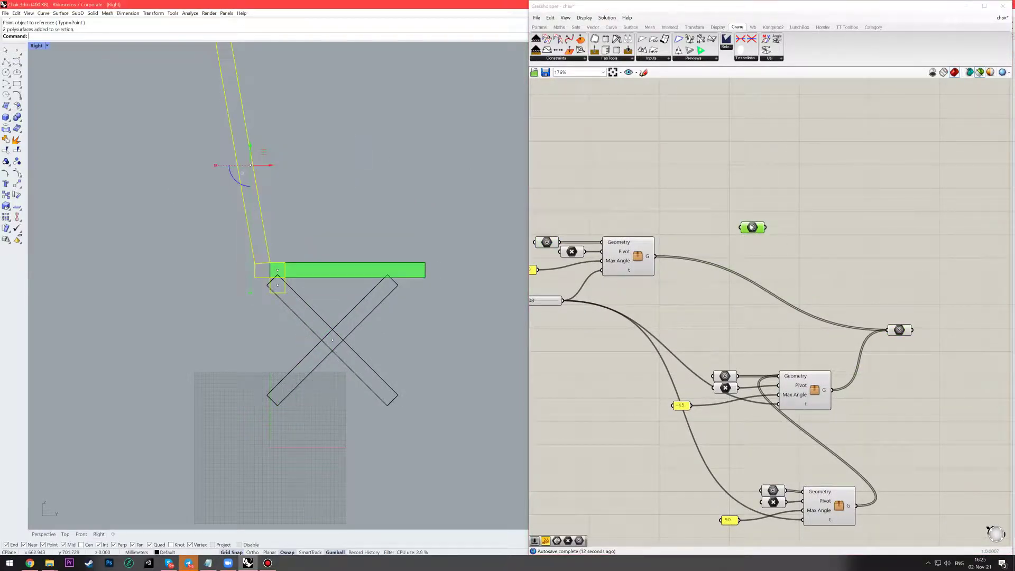
pyautogui.rightClick(751, 227)
pyautogui.click(772, 311)
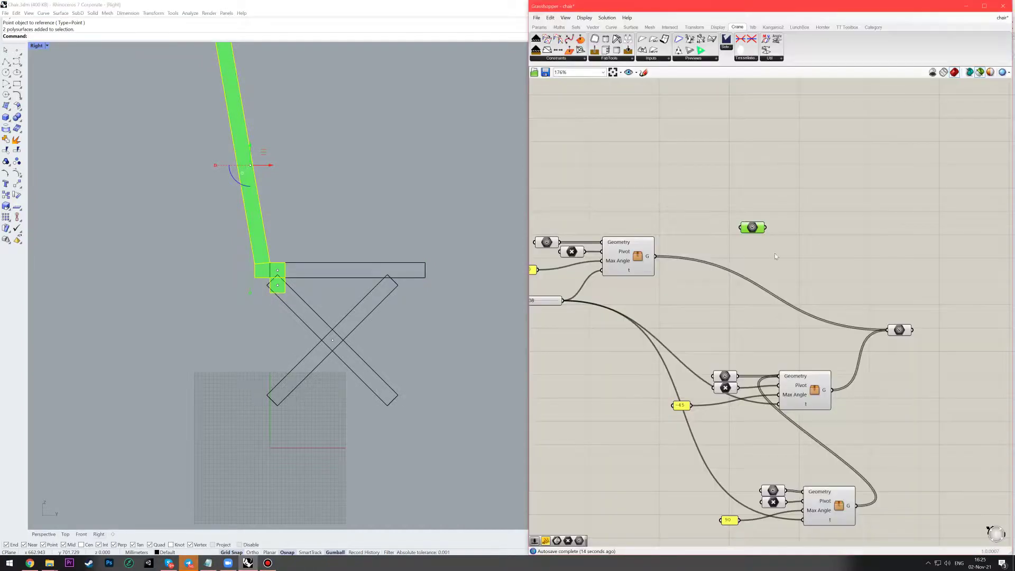
pyautogui.keyDown('shift'); pyautogui.moveTo(765, 228); pyautogui.dragTo(888, 333); pyautogui.keyUp('shift')
pyautogui.moveTo(878, 268); pyautogui.dragTo(782, 248, button='right')
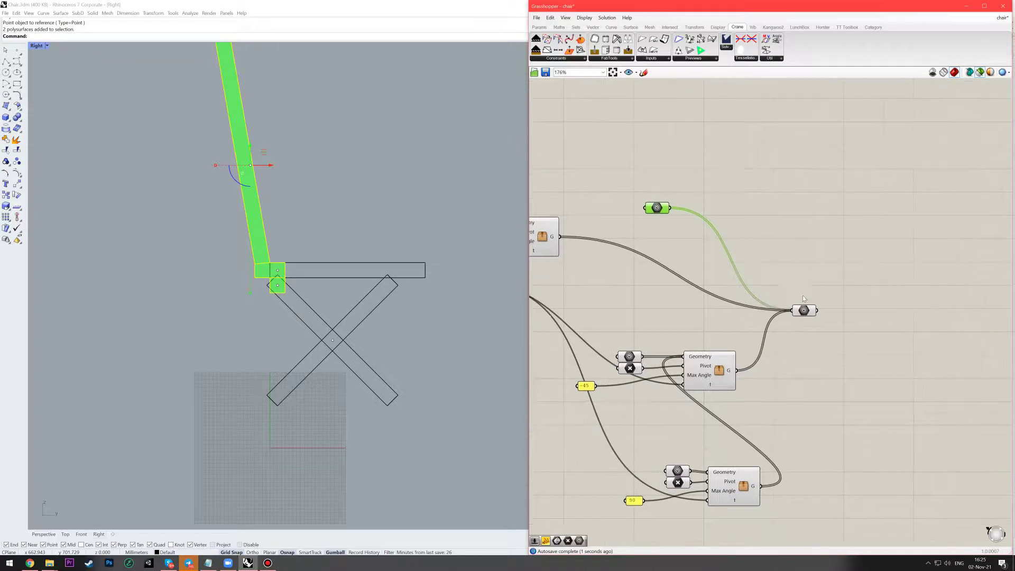
# Step: Add a Custom Preview component after the collected chair geometry and feed that geometry into it
pyautogui.click(811, 314)
pyautogui.click(806, 254)
pyautogui.doubleClick(852, 310)
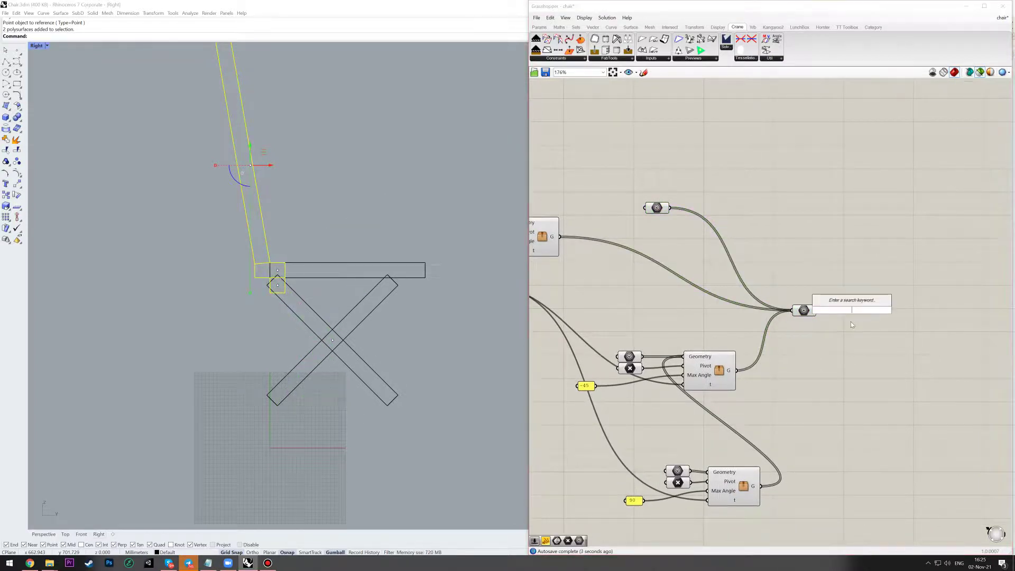
pyautogui.write('cust')
pyautogui.press('Return')
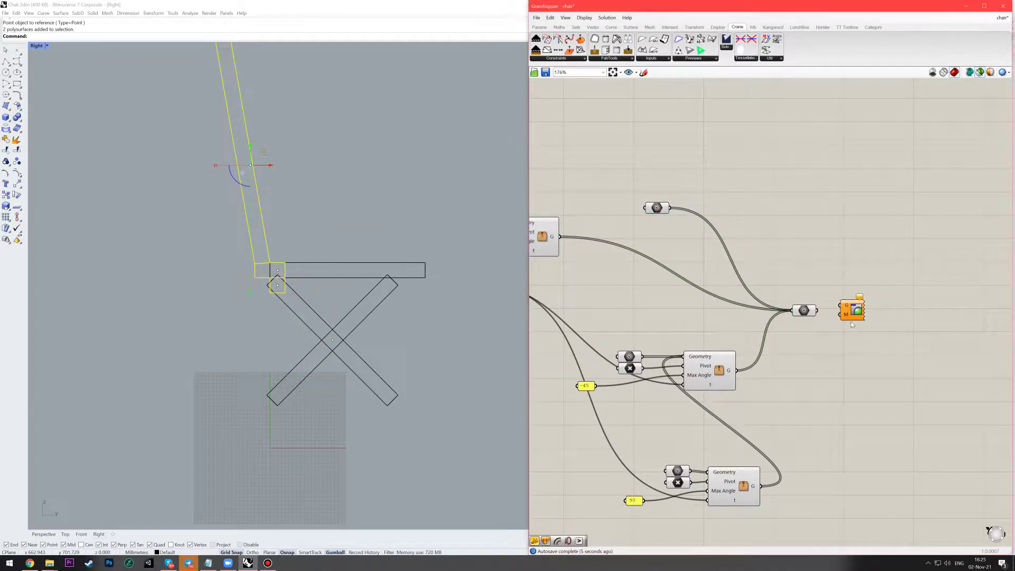
pyautogui.moveTo(839, 305); pyautogui.dragTo(858, 316)
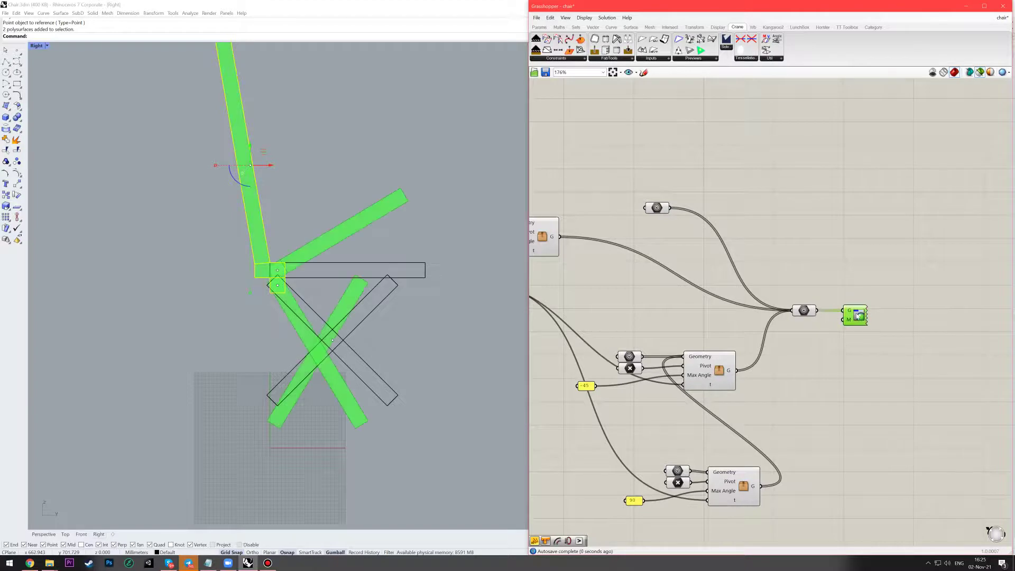
pyautogui.click(867, 227)
pyautogui.moveTo(854, 208); pyautogui.dragTo(837, 162, button='right')
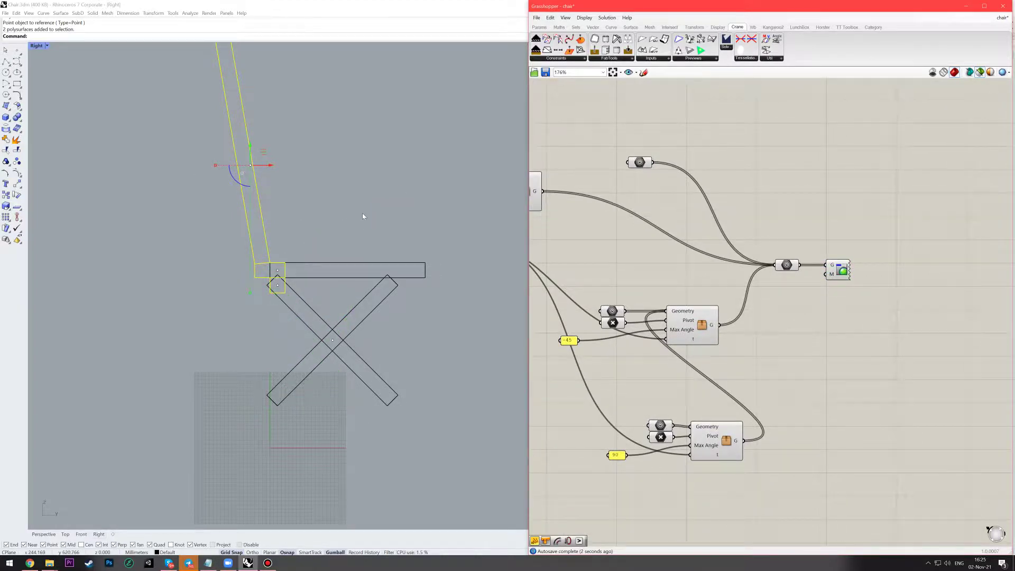
# Step: Clear the Rhino selection, maximize the Perspective viewport and set its display mode to Rendered
pyautogui.click(377, 159)
pyautogui.doubleClick(39, 49)
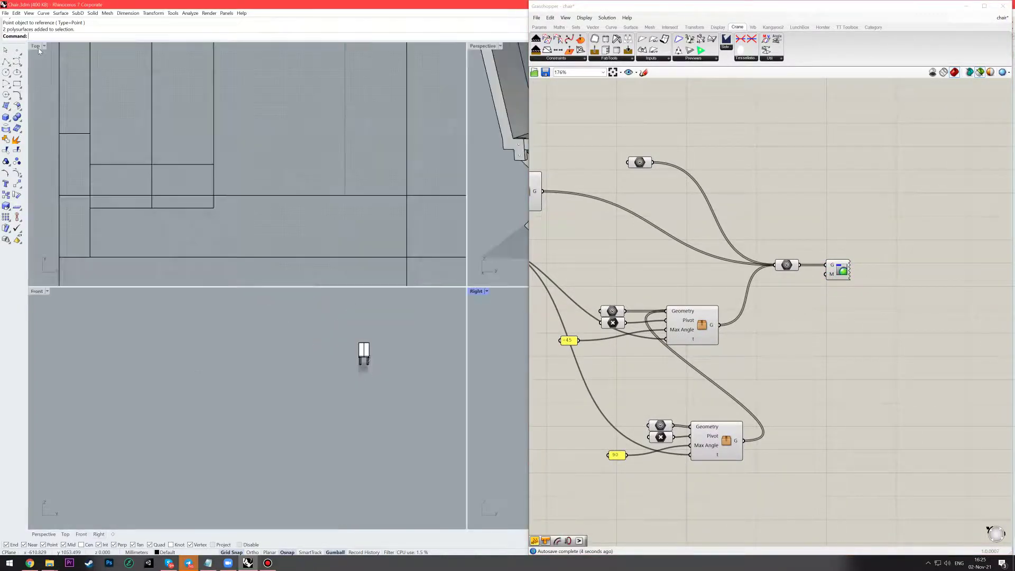
pyautogui.doubleClick(483, 47)
pyautogui.moveTo(417, 172); pyautogui.dragTo(294, 221, button='right')
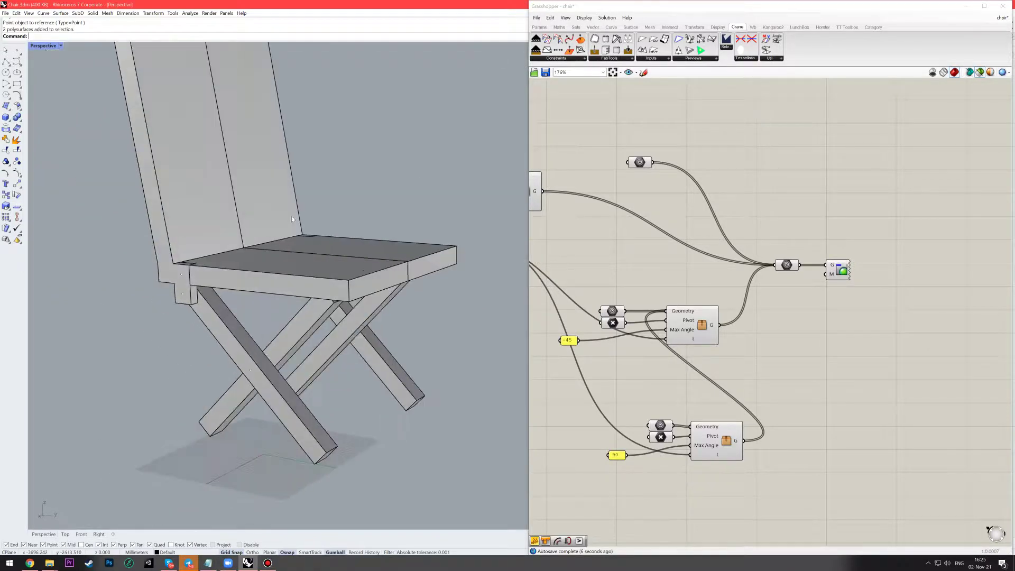
pyautogui.click(60, 46)
pyautogui.click(53, 95)
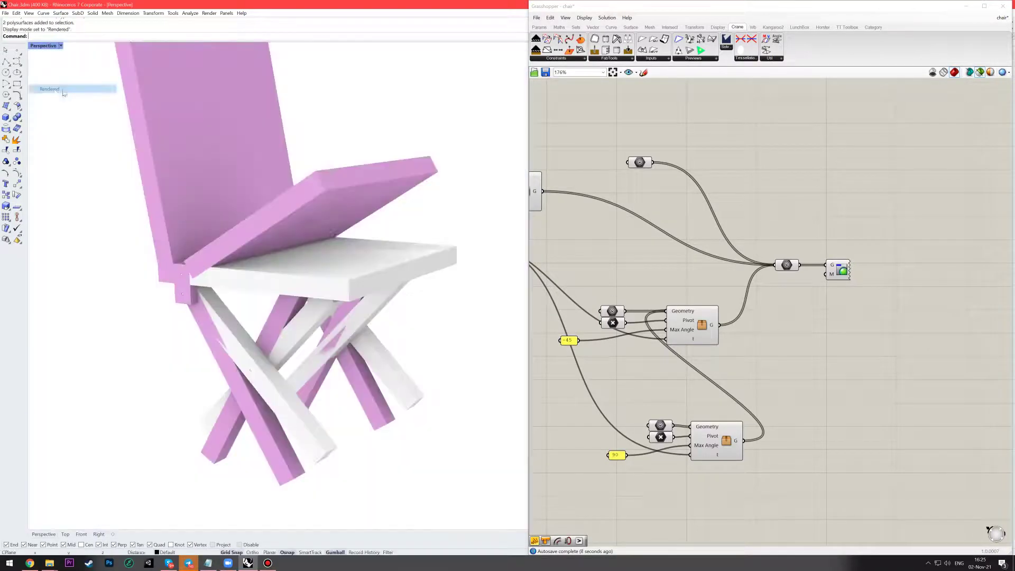
pyautogui.moveTo(336, 241); pyautogui.dragTo(505, 274, button='right')
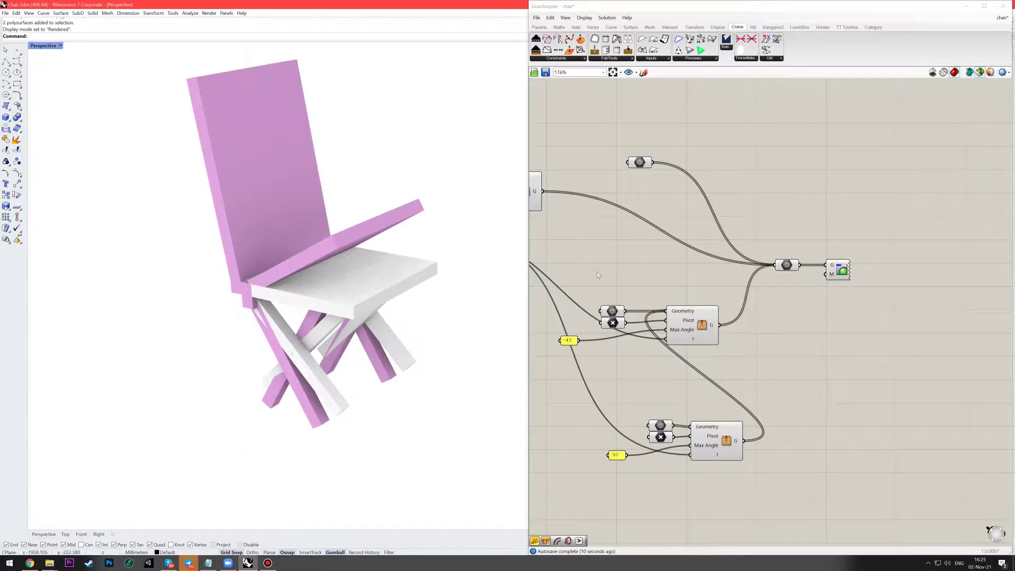
# Step: Set the shared slider to 0.813 and hide all the original Rhino chair objects
pyautogui.moveTo(683, 266); pyautogui.dragTo(878, 300, button='right')
pyautogui.moveTo(601, 269); pyautogui.dragTo(629, 268)
pyautogui.moveTo(442, 232); pyautogui.dragTo(185, 417)
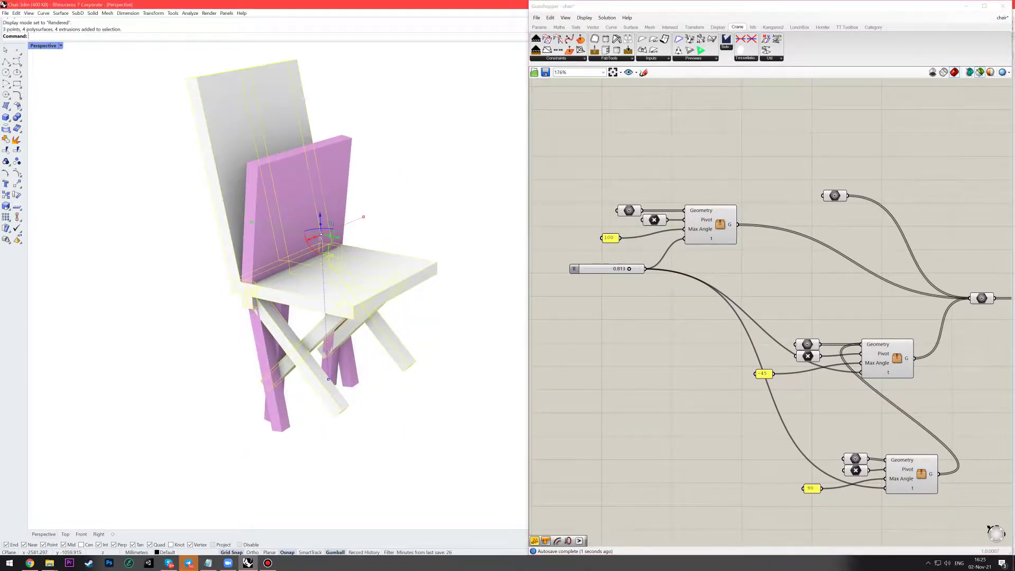
pyautogui.hotkey('ctrl', 'h')
pyautogui.moveTo(410, 315); pyautogui.dragTo(474, 302, button='right')
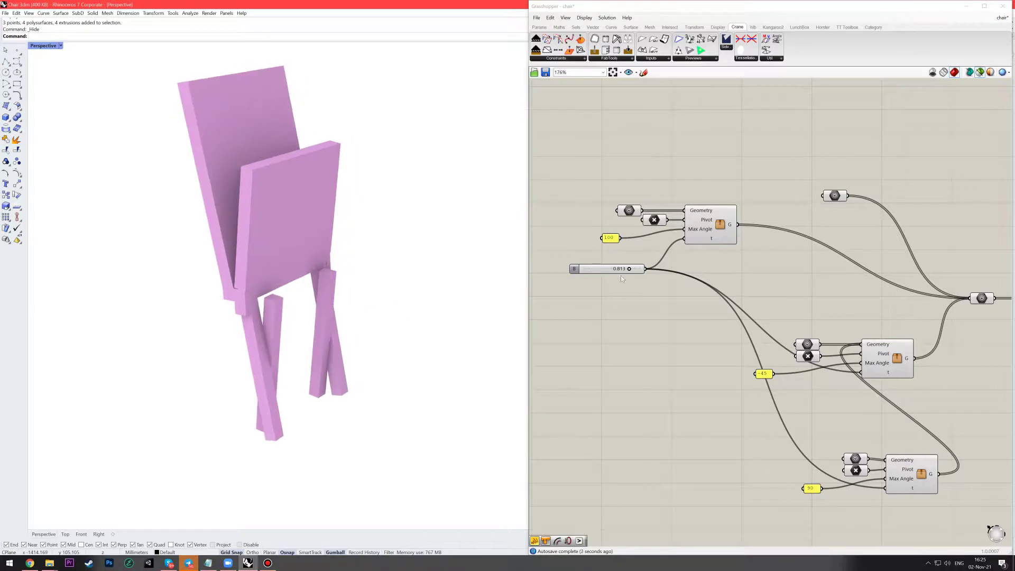
# Step: Set the shared slider to 0.000 to unfold the previewed chair
pyautogui.moveTo(629, 269); pyautogui.dragTo(573, 297)
pyautogui.moveTo(383, 321); pyautogui.dragTo(347, 302, button='right')
pyautogui.scroll(4, 361, 330)
# Step: Open the seat rotation cluster, examine how its YZ plane, radians, multiplication and Rotate components are wired, and return to the main definition
pyautogui.moveTo(728, 258); pyautogui.dragTo(740, 272, button='right')
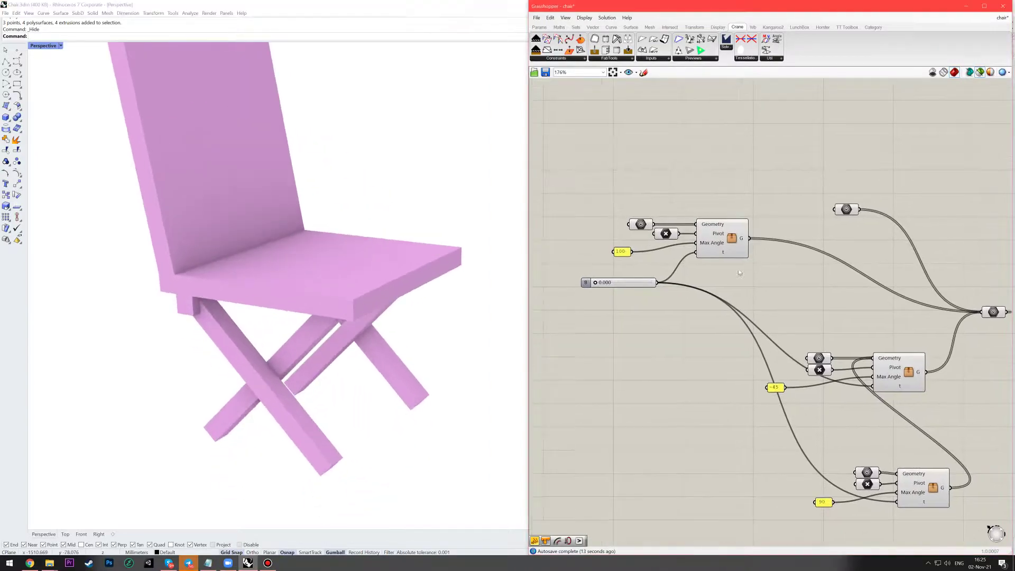
pyautogui.doubleClick(733, 241)
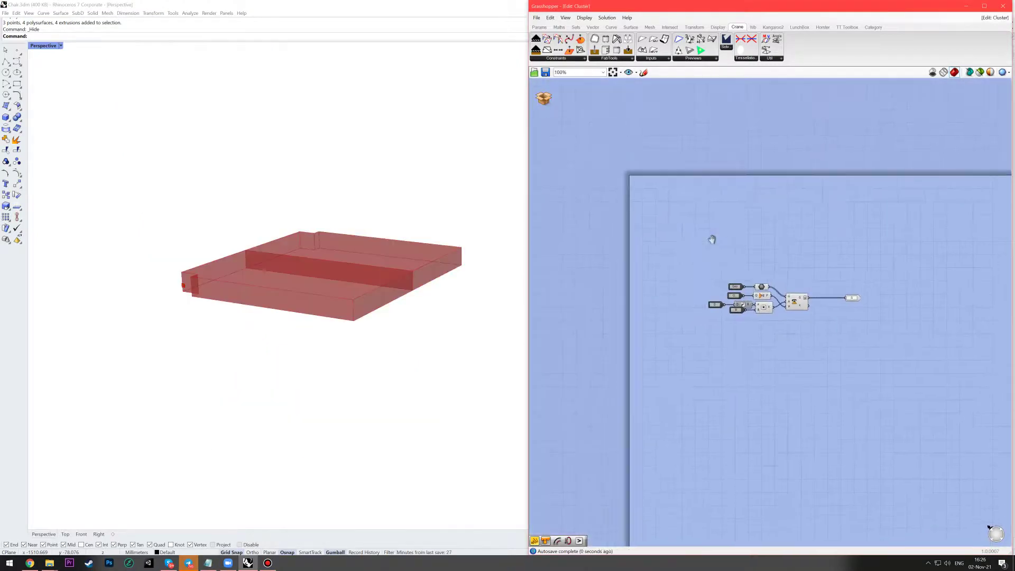
pyautogui.scroll(5, 766, 292)
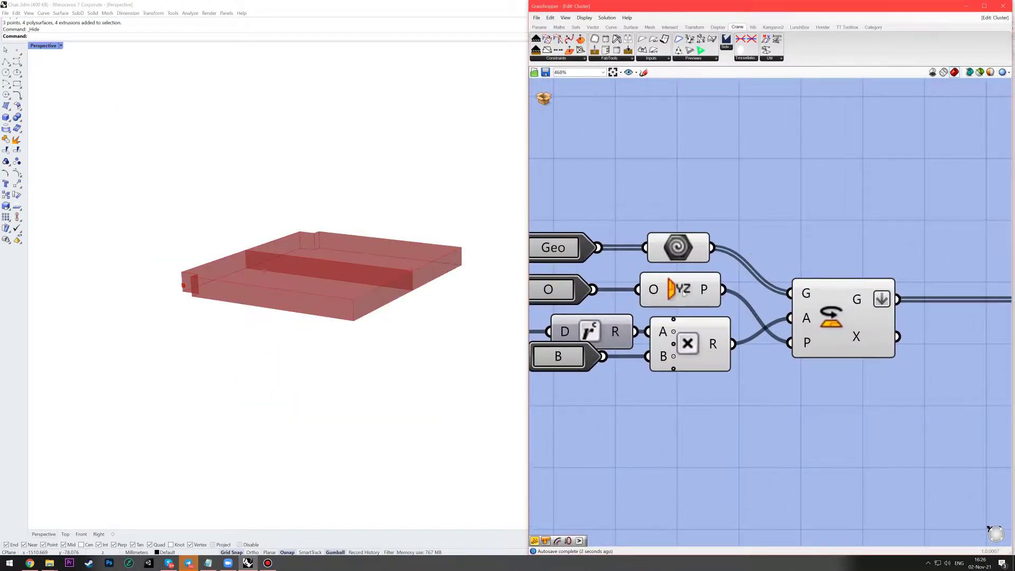
pyautogui.moveTo(459, 211); pyautogui.dragTo(466, 242, button='right')
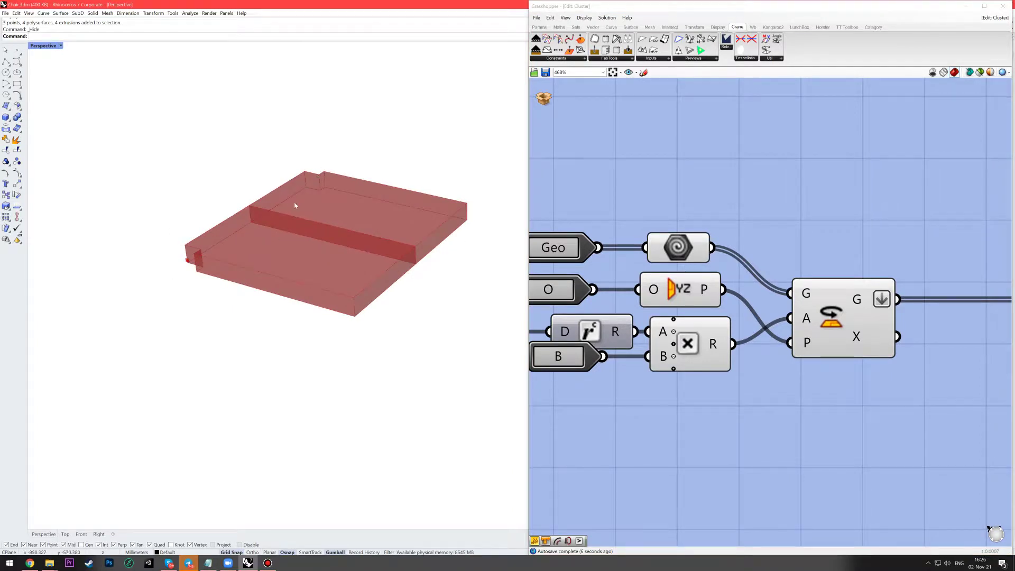
pyautogui.moveTo(677, 209); pyautogui.dragTo(687, 210, button='right')
pyautogui.moveTo(712, 325); pyautogui.dragTo(730, 314, button='right')
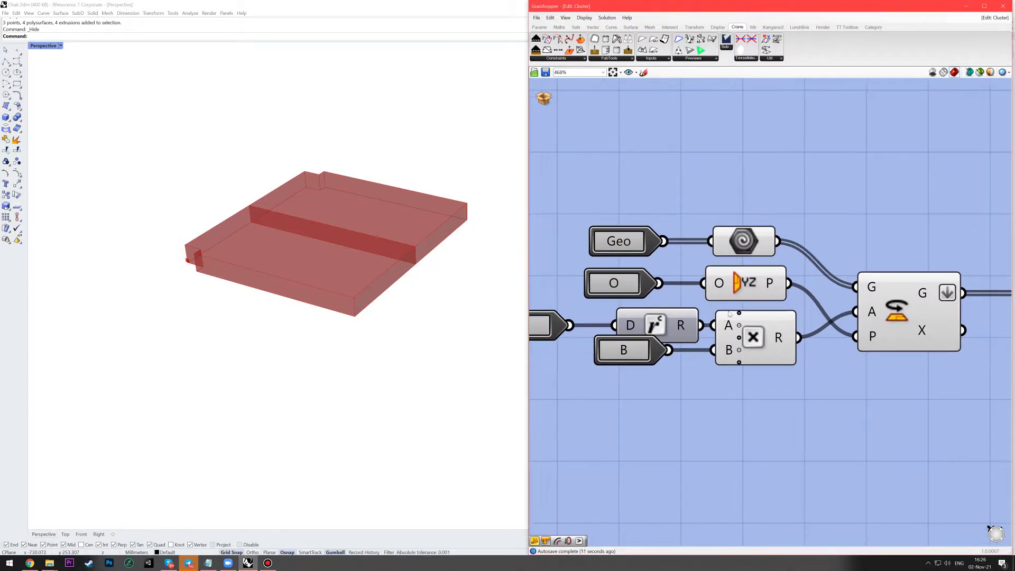
pyautogui.press('F4')
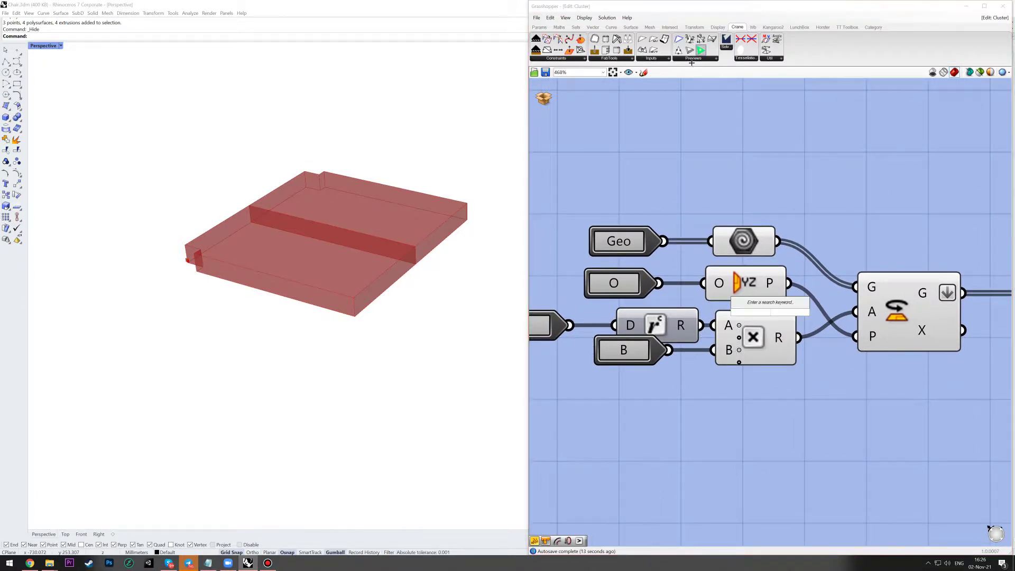
pyautogui.press('Escape')
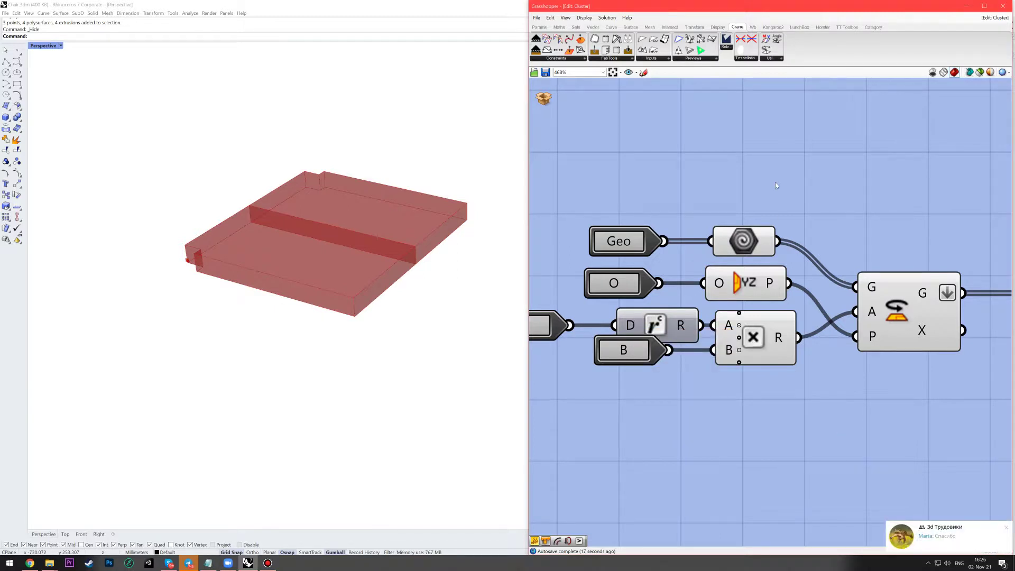
pyautogui.moveTo(777, 186); pyautogui.dragTo(749, 198, button='right')
pyautogui.moveTo(879, 227); pyautogui.dragTo(775, 249, button='right')
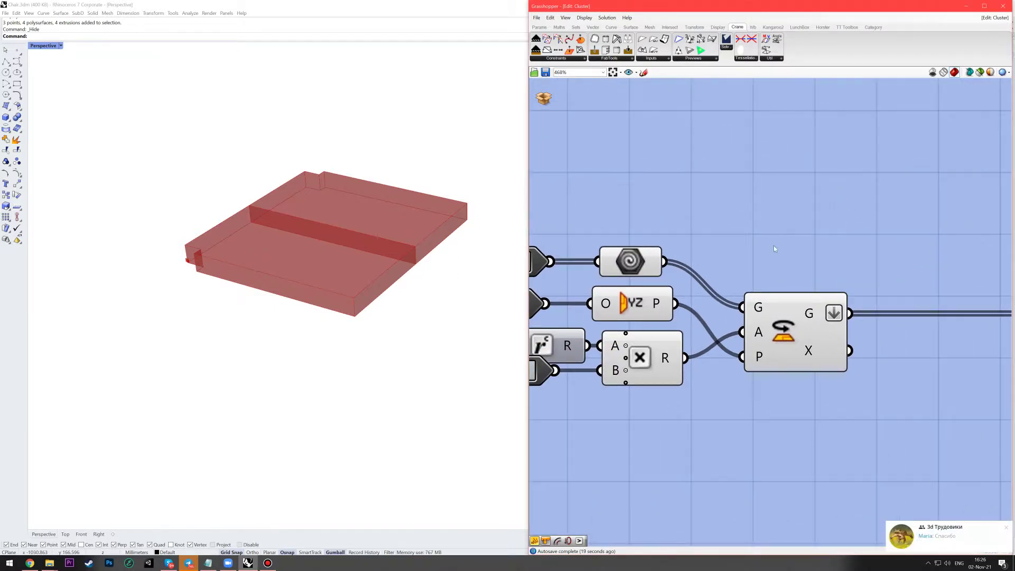
pyautogui.moveTo(852, 372); pyautogui.dragTo(808, 363, button='right')
pyautogui.click(768, 340)
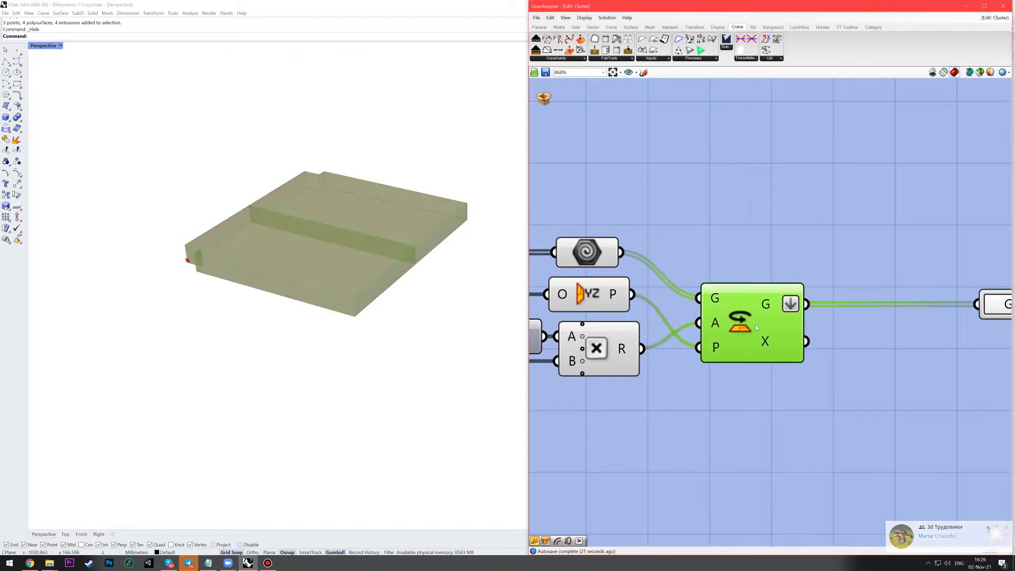
pyautogui.moveTo(783, 226); pyautogui.dragTo(677, 230, button='right')
pyautogui.click(718, 241)
pyautogui.keyDown('ctrl'); pyautogui.doubleClick(752, 250); pyautogui.keyUp('ctrl')
# Step: Review the wiring from the shared slider through the seat and leg rotation clusters to the chair preview
pyautogui.click(805, 353)
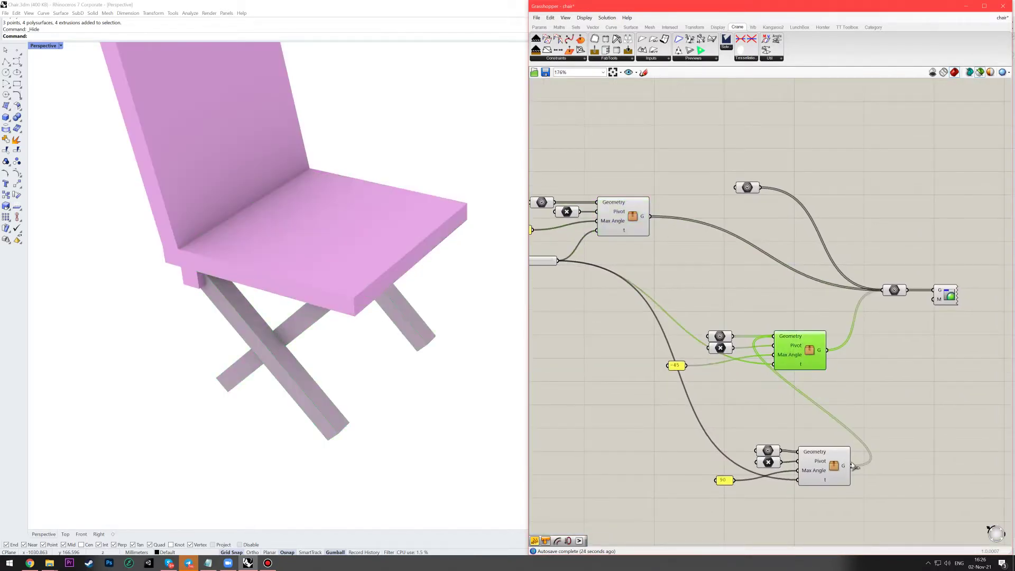
pyautogui.moveTo(806, 353); pyautogui.dragTo(813, 346, button='right')
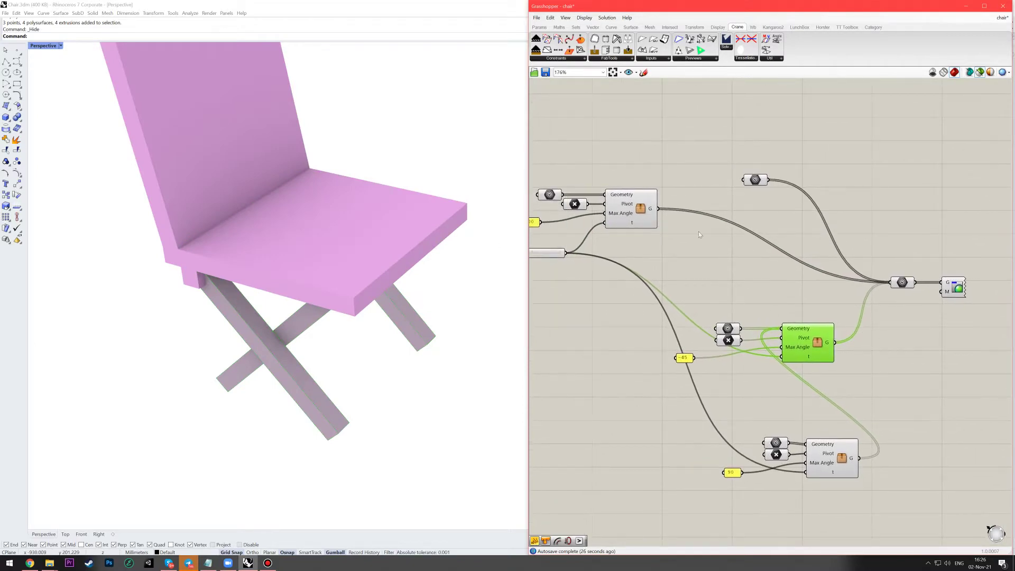
pyautogui.moveTo(698, 232); pyautogui.dragTo(753, 233, button='right')
pyautogui.click(753, 258)
pyautogui.moveTo(797, 274); pyautogui.dragTo(762, 257, button='right')
pyautogui.moveTo(696, 228); pyautogui.dragTo(745, 253, button='right')
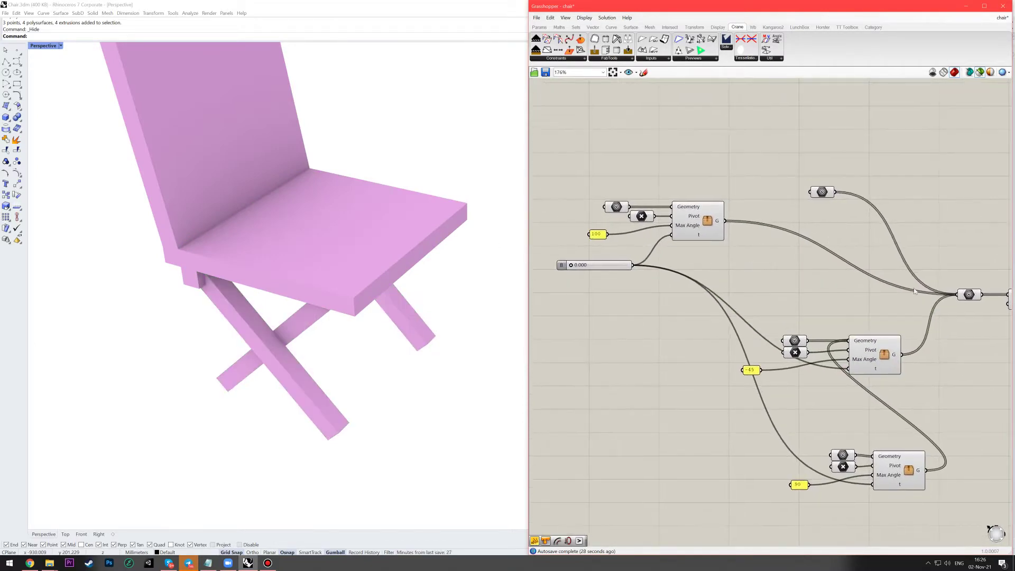
pyautogui.moveTo(914, 290); pyautogui.dragTo(894, 281, button='right')
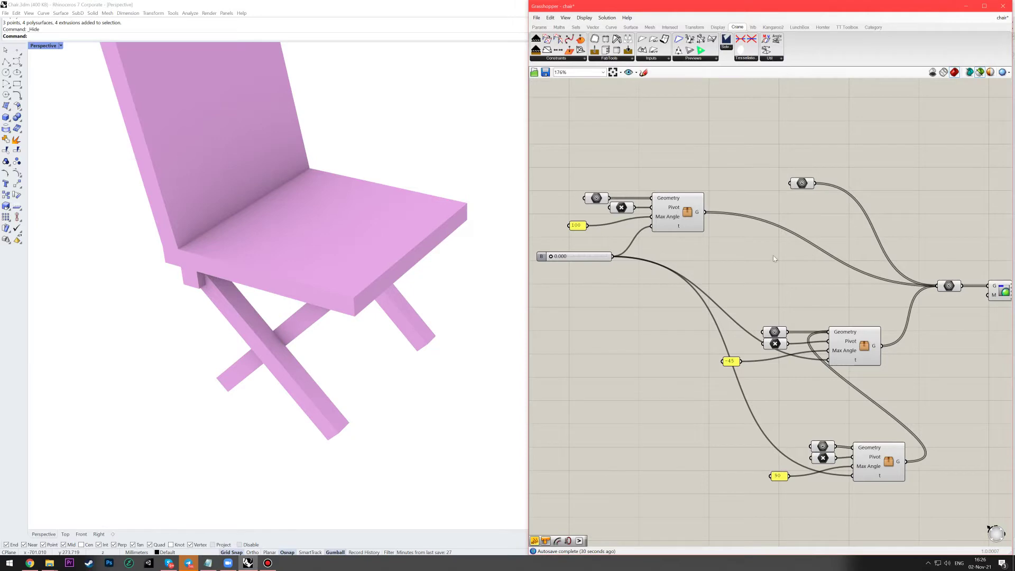
pyautogui.moveTo(773, 259); pyautogui.dragTo(708, 280, button='right')
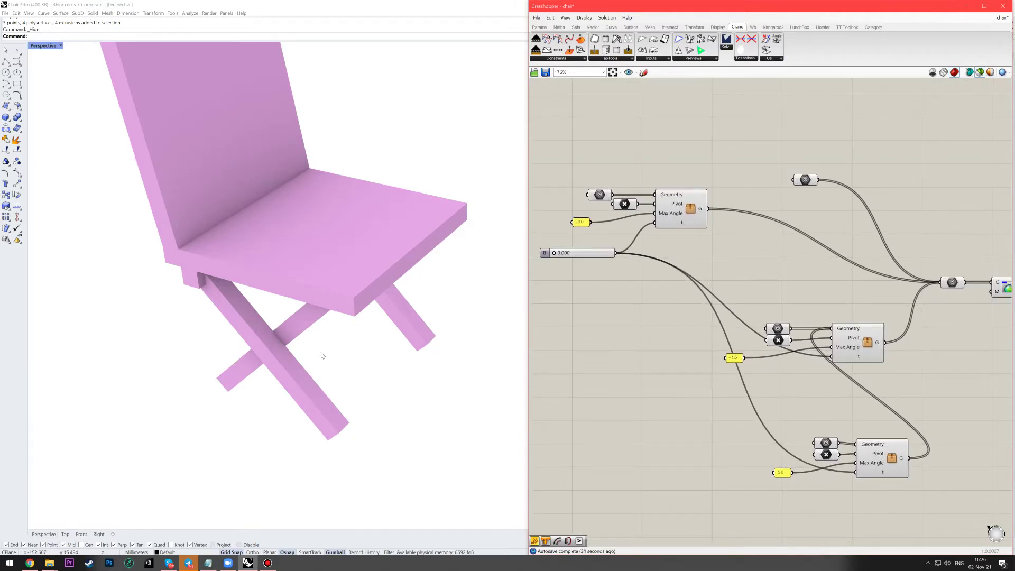